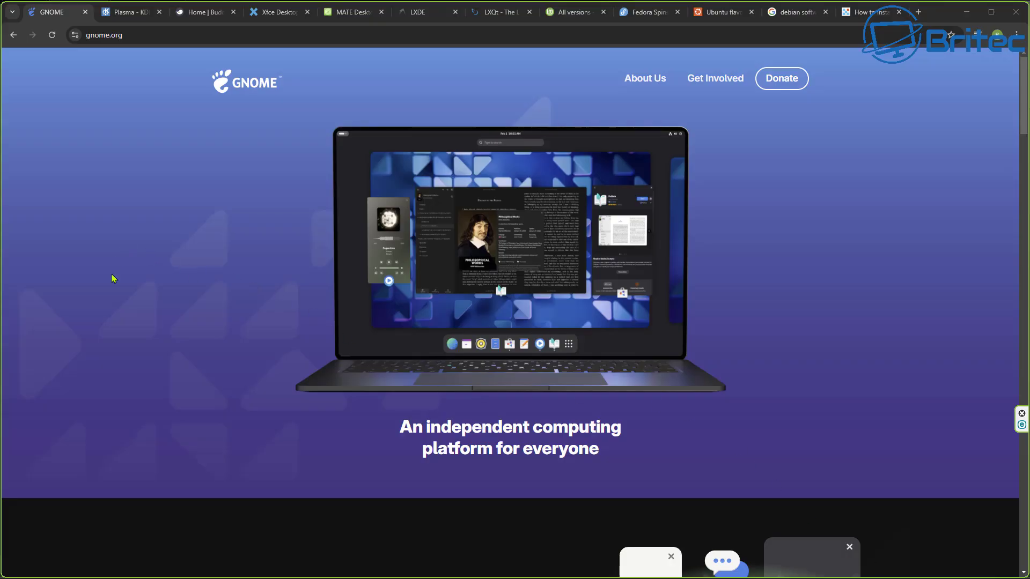
Cycle from the GNOME site through the KDE Plasma, Budgie and Xfce desktop sites
scroll(954, 315, "down", 10)
scroll(951, 316, "up", 10)
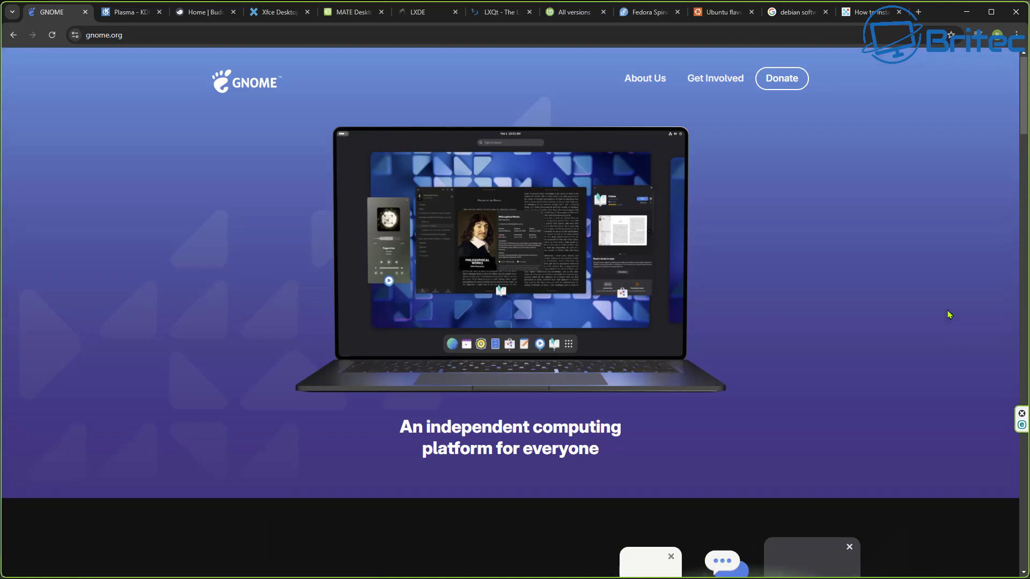
key("ctrl+Tab")
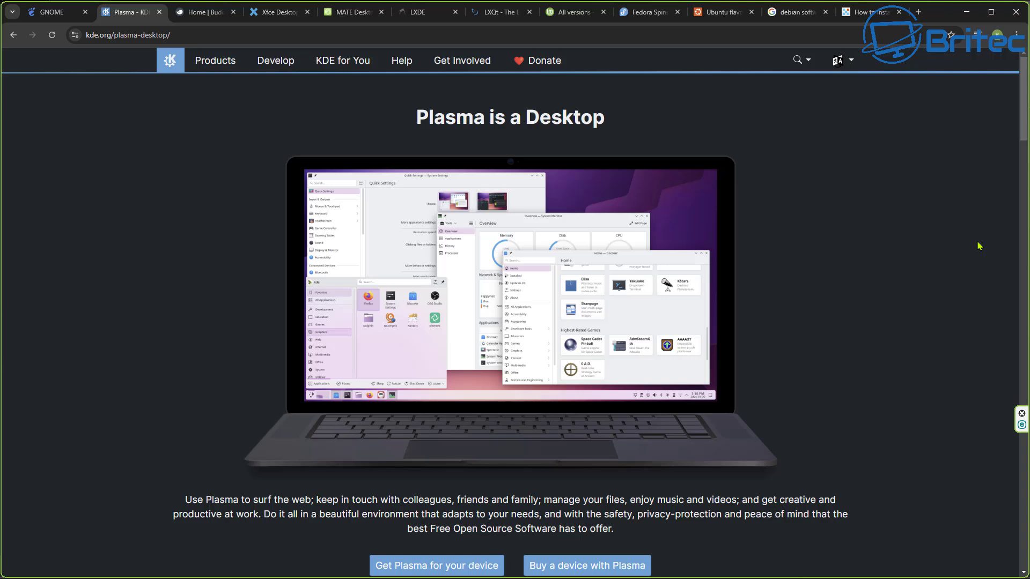
key("ctrl+Tab")
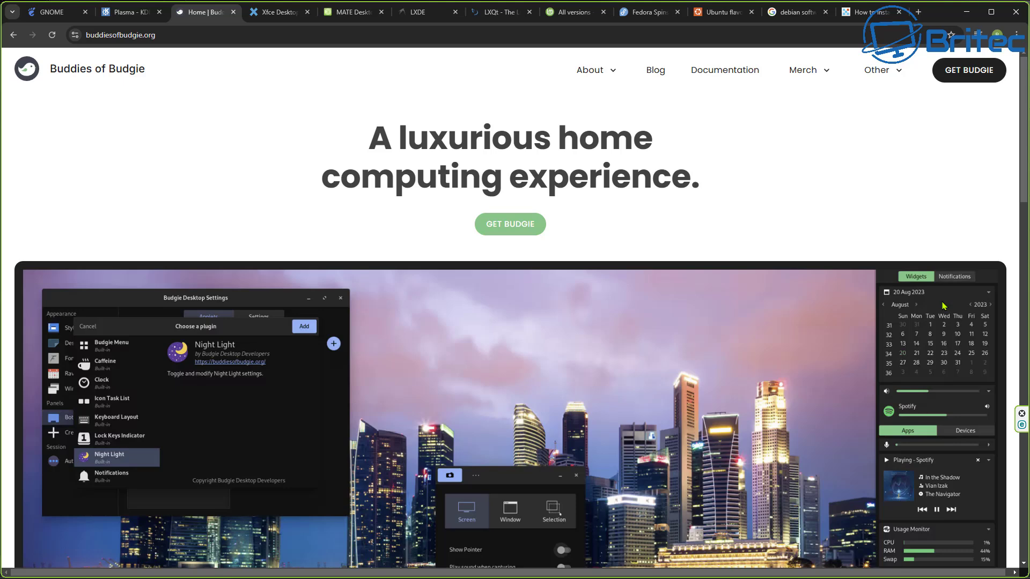
key("ctrl+Tab")
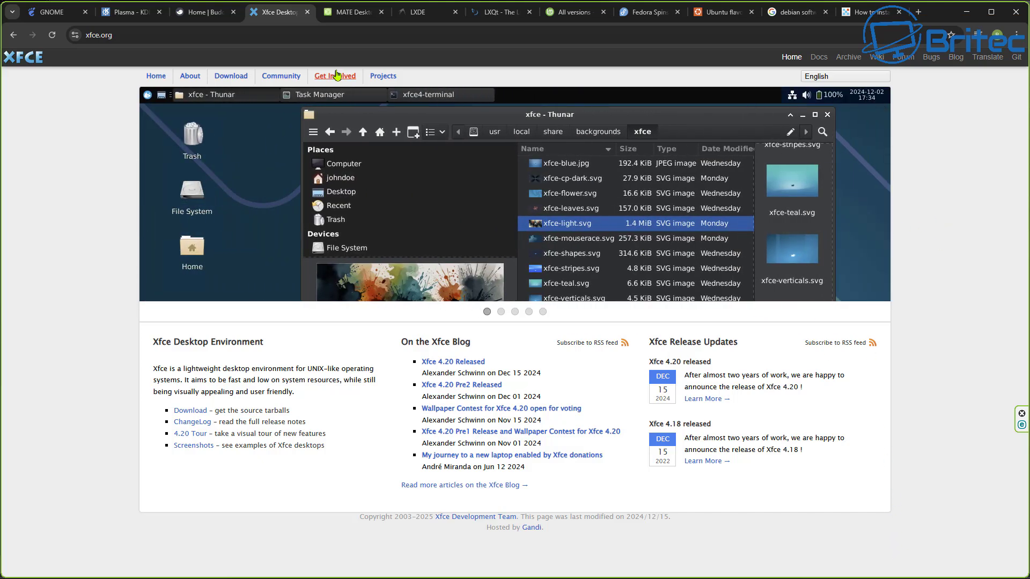
Visit the MATE, LXDE and LXQt sites, ending on Linux Mint's All Versions table
left_click(351, 17)
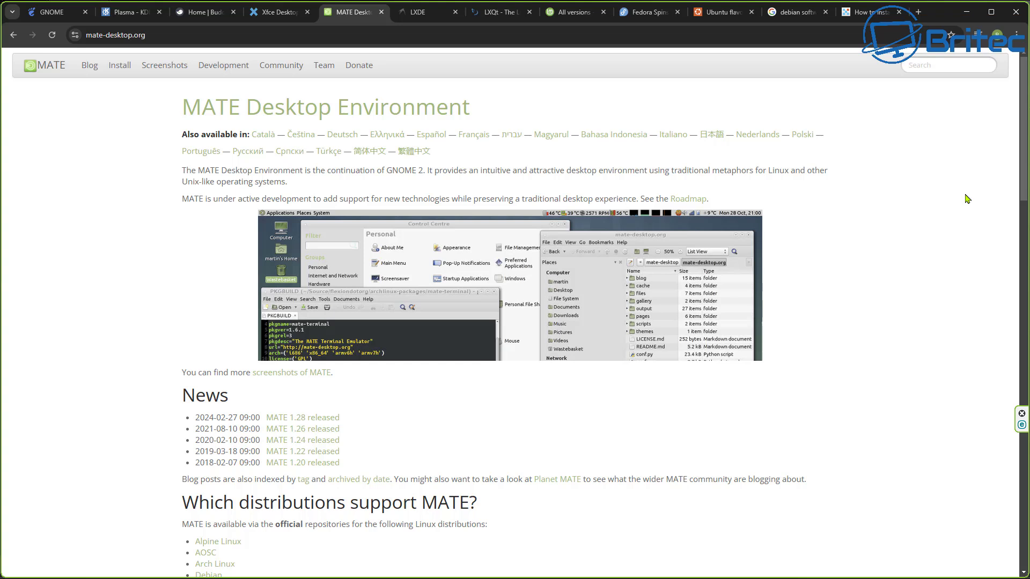
key("ctrl+Tab")
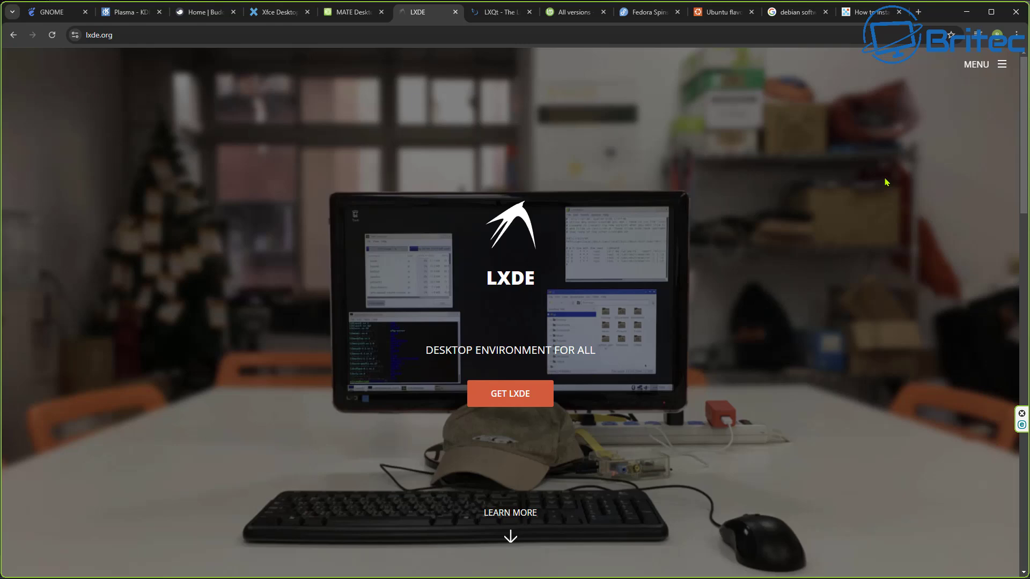
key("ctrl+Tab")
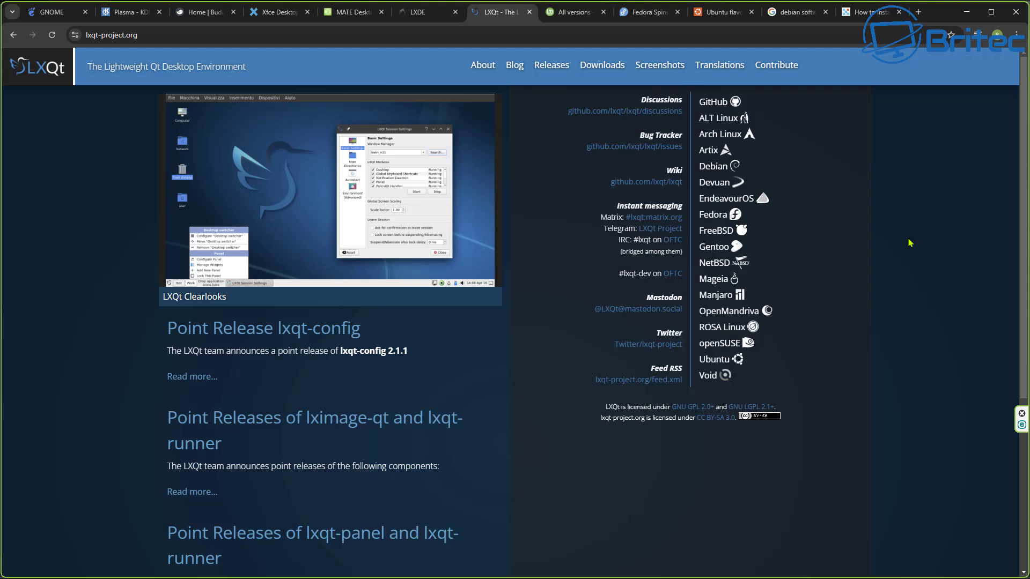
key("ctrl+Tab")
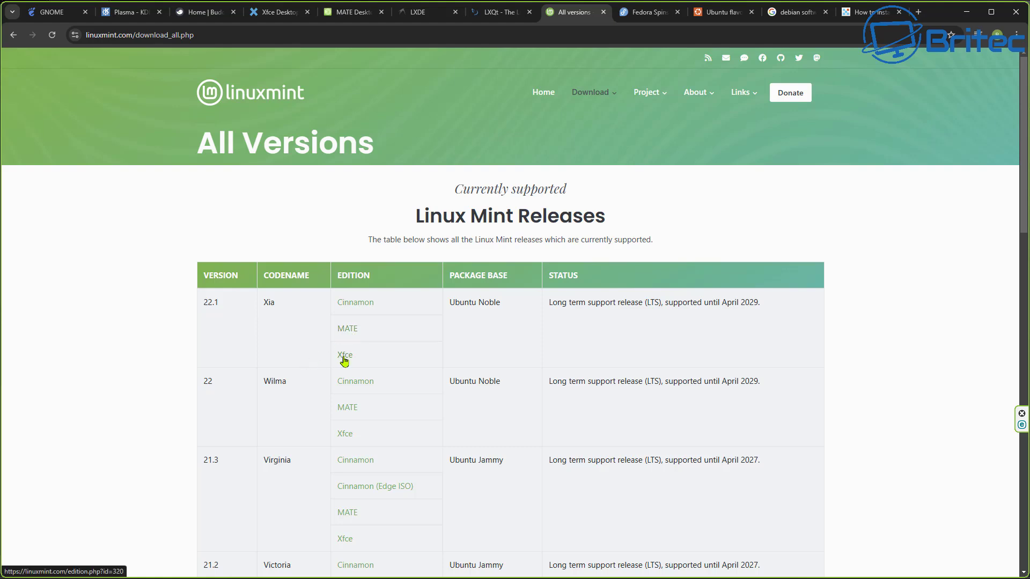
Scroll down the Fedora Spins list past the Xfce, MATE-Compiz and i3 spins, then show Ubuntu flavours
key("ctrl+Tab")
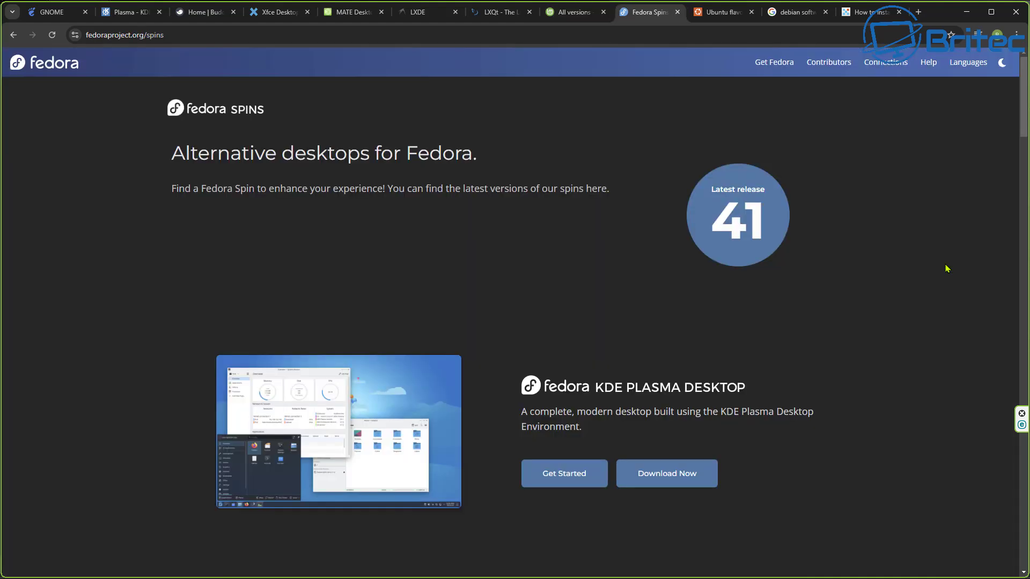
middle_click(946, 269)
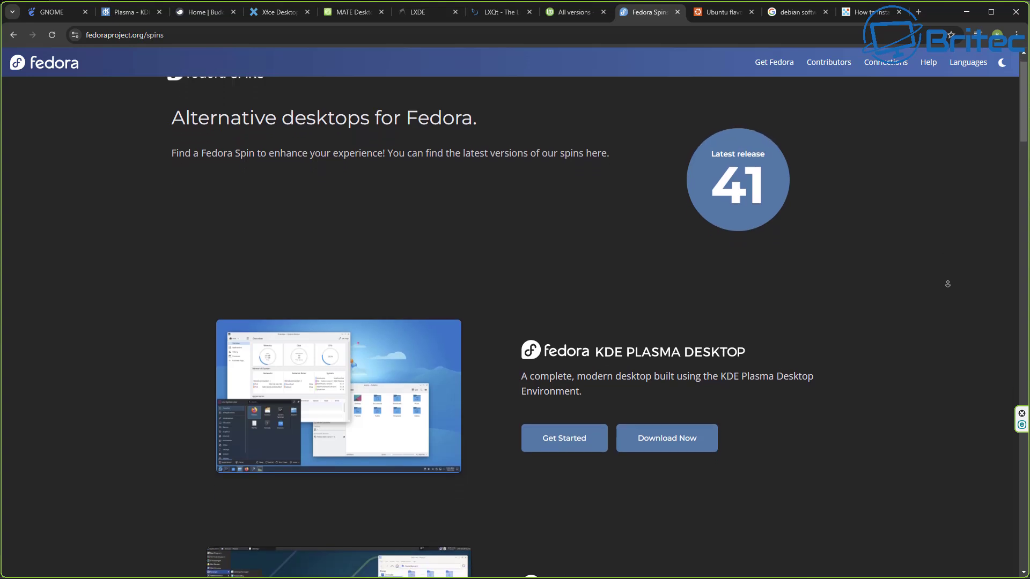
left_click(946, 287)
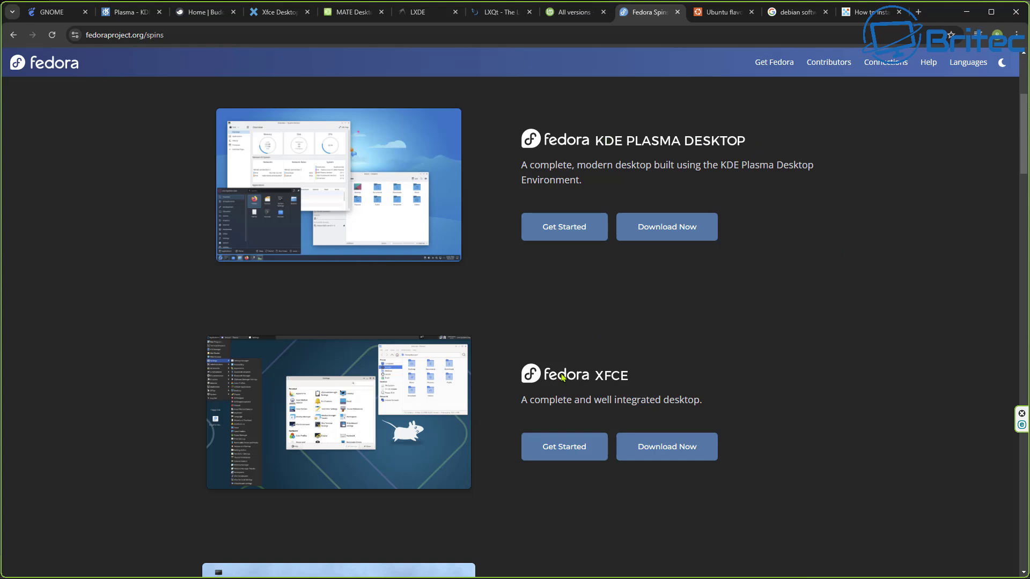
middle_click(928, 392)
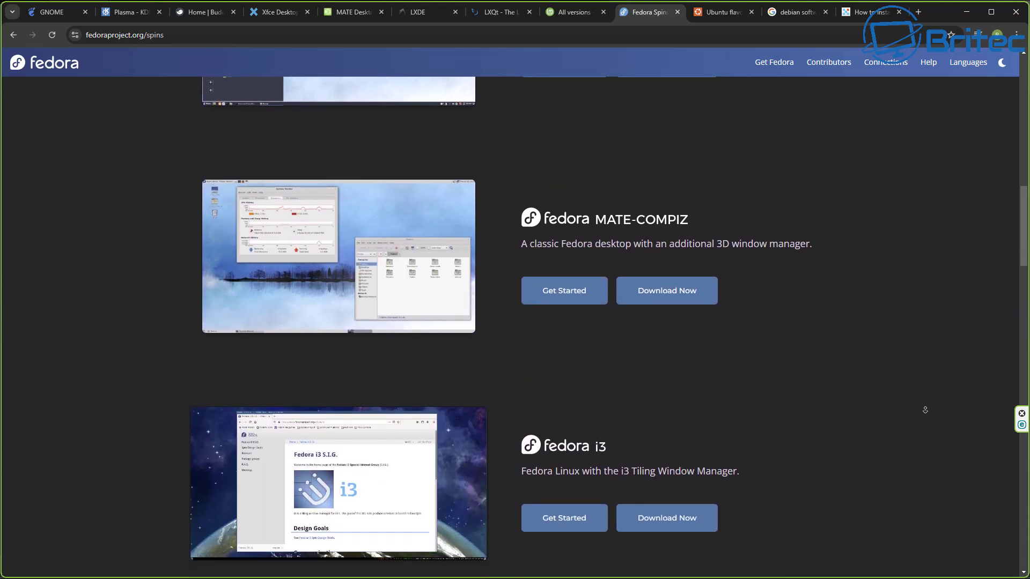
left_click(774, 62)
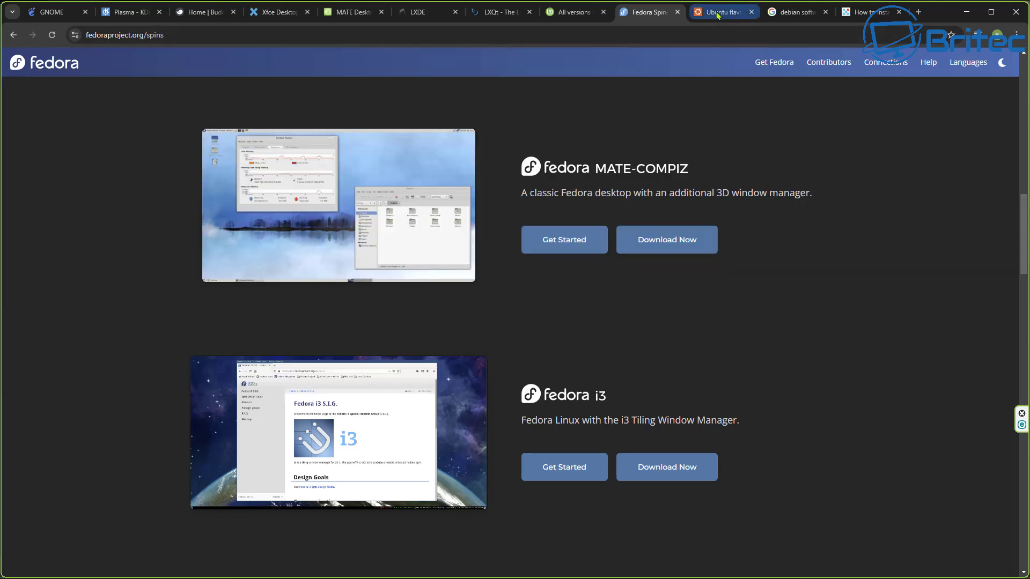
left_click(718, 13)
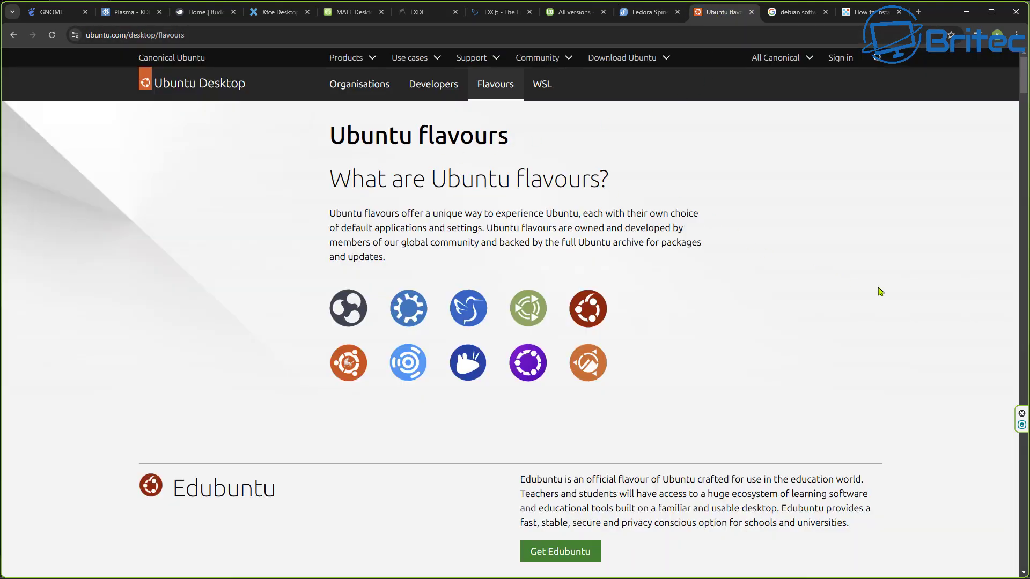
Scroll down through the full Ubuntu flavours list
middle_click(903, 298)
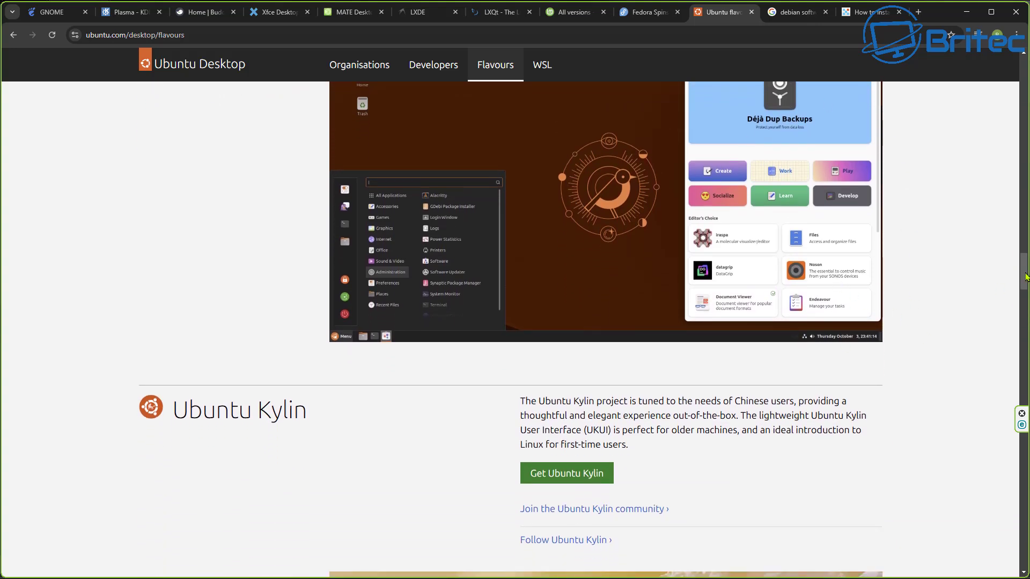
left_click_drag(1027, 278, 1026, 396)
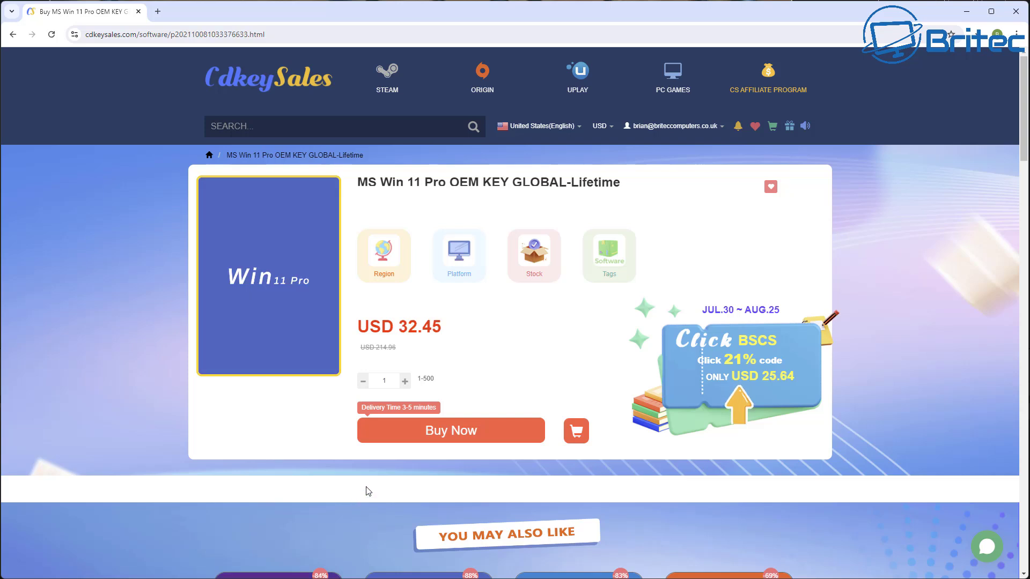
Check out the Win 11 Pro key with promo code BR09 and submit the USD 22.71 order
left_click(444, 430)
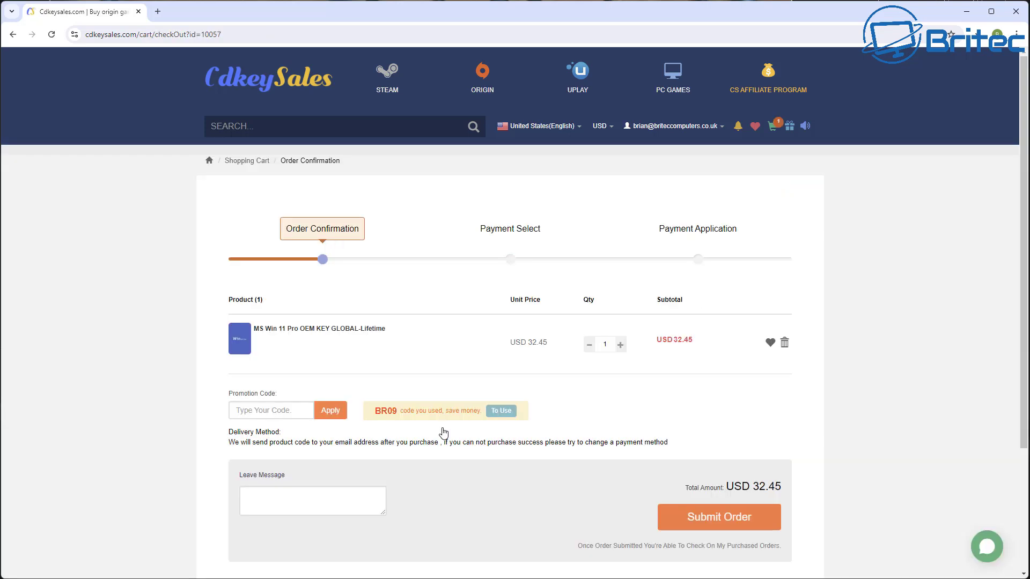
type("BR")
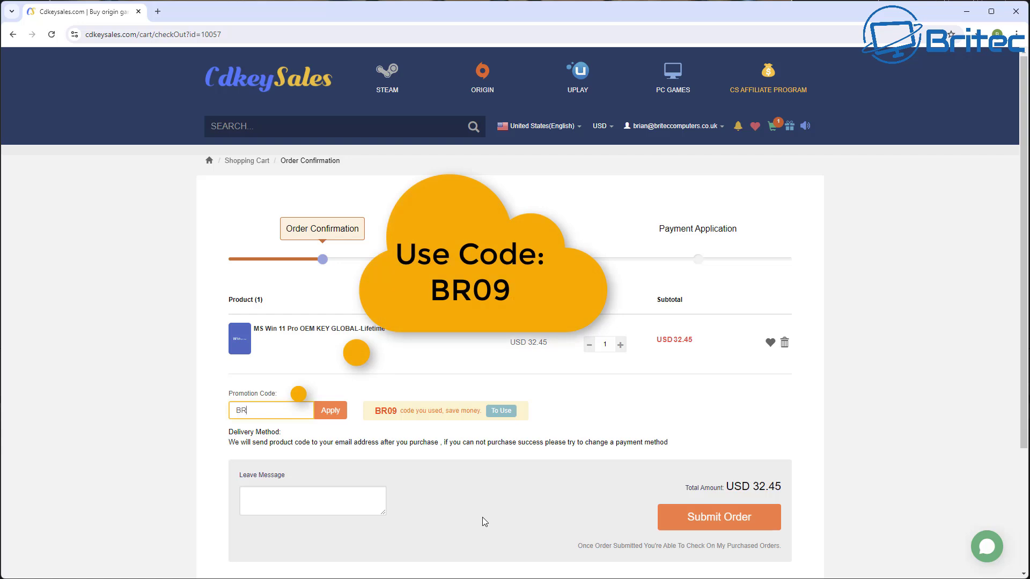
type("09")
left_click(331, 410)
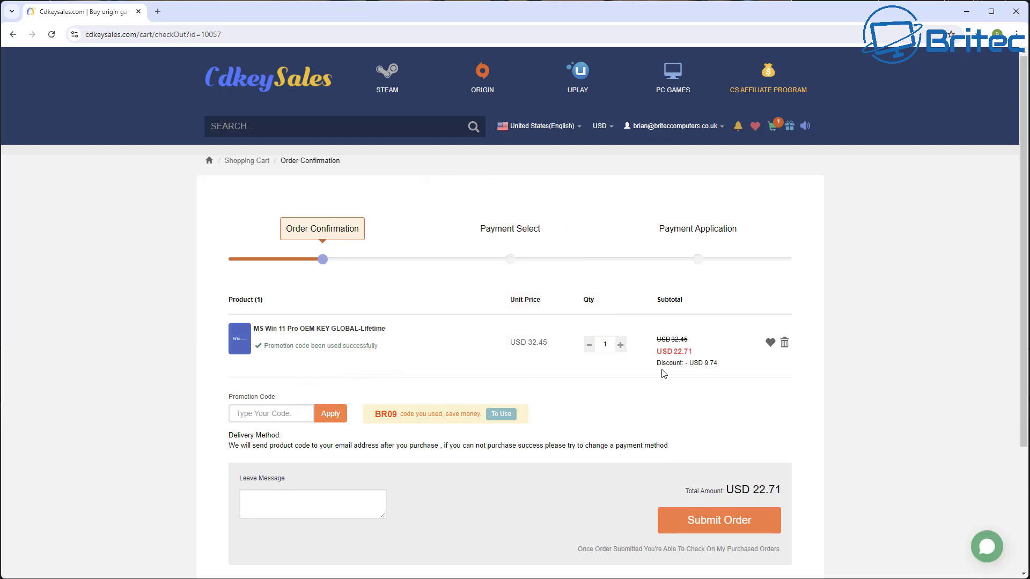
left_click(749, 525)
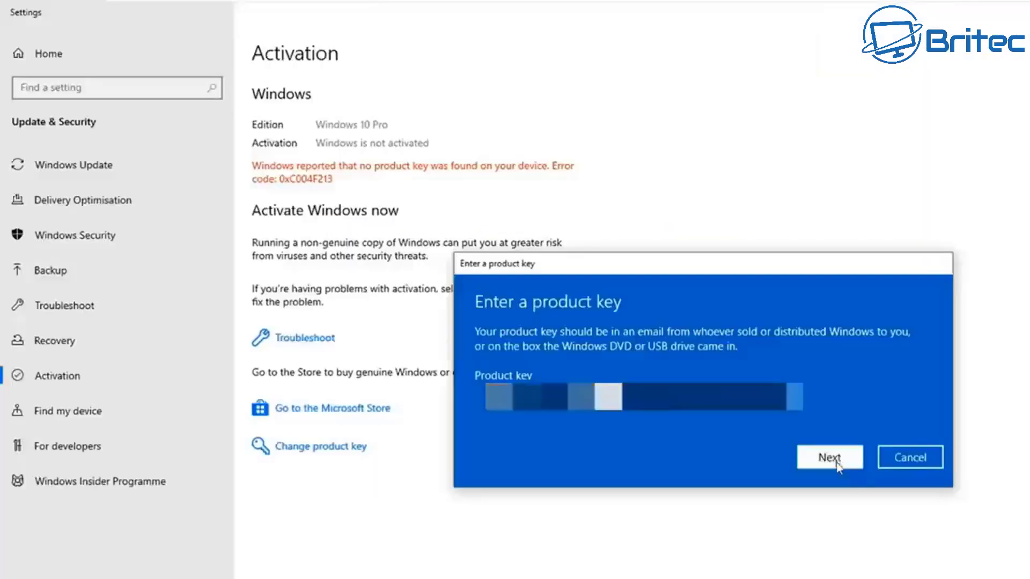
Activate Windows with the purchased key, then bring up the Widgets news board
left_click(835, 520)
left_click(834, 425)
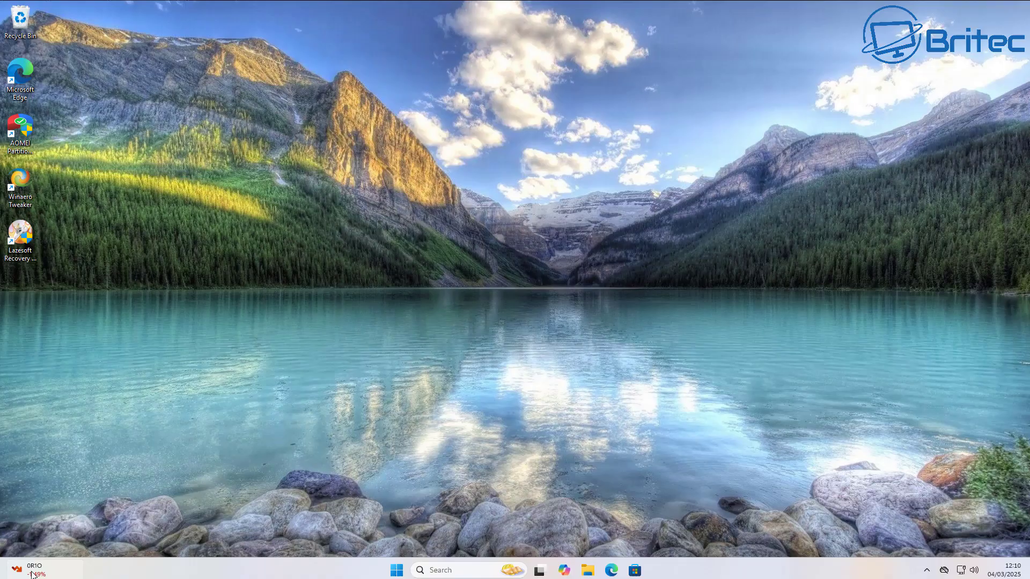
left_click(31, 572)
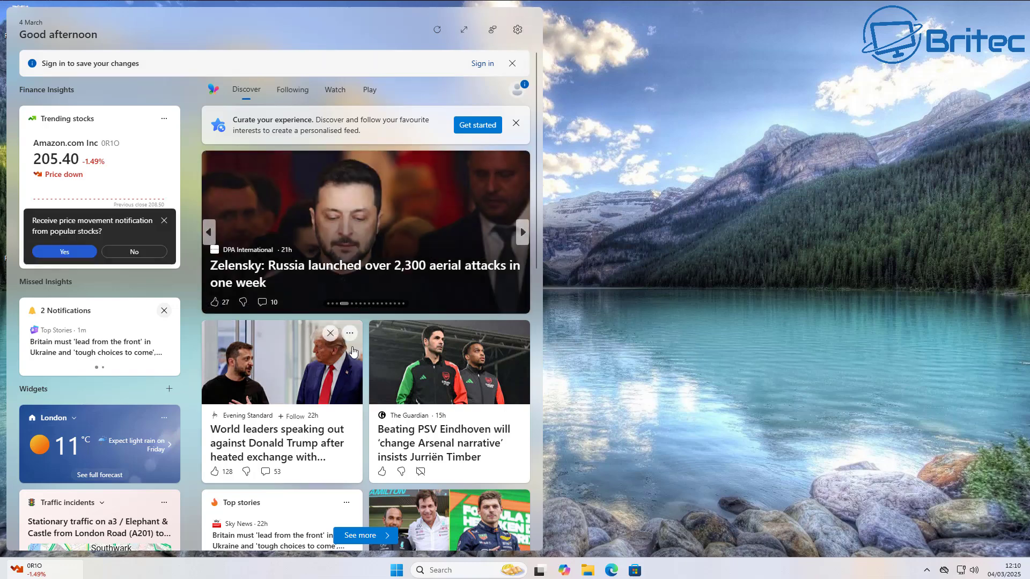
Dismiss the Widgets board, then open Copilot at its prompt and close it again
scroll(443, 379, "down", 8)
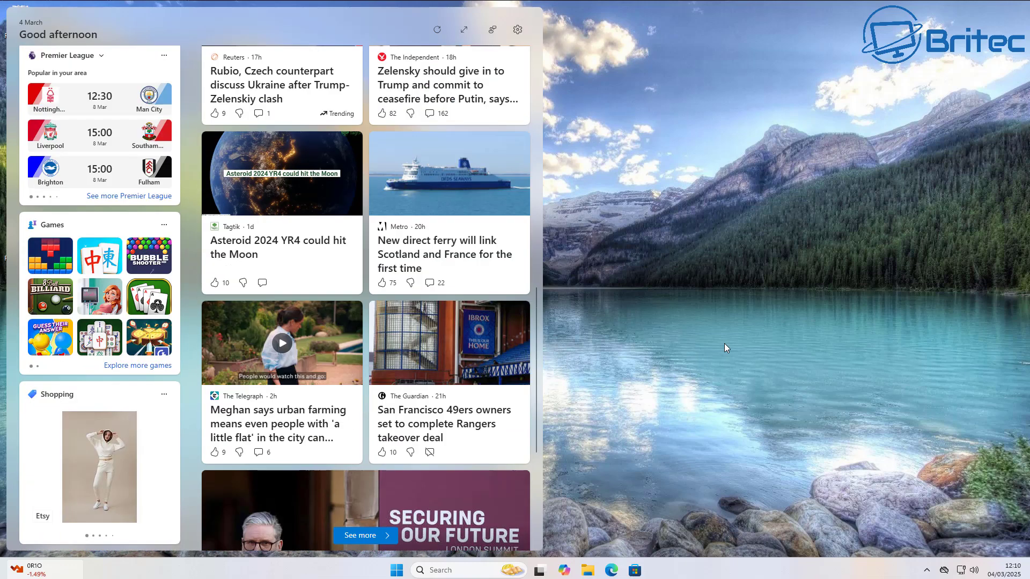
left_click(725, 345)
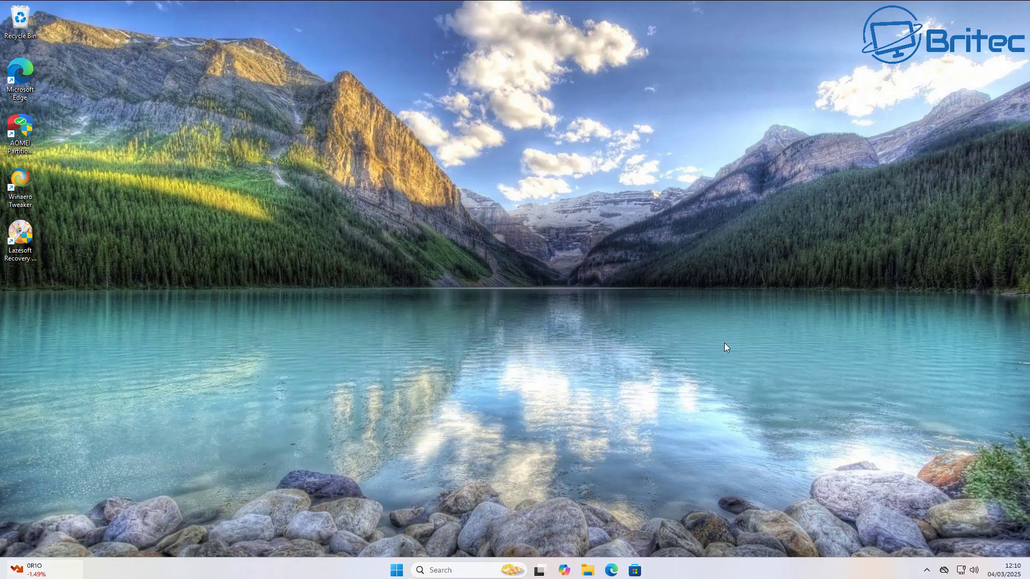
left_click(564, 570)
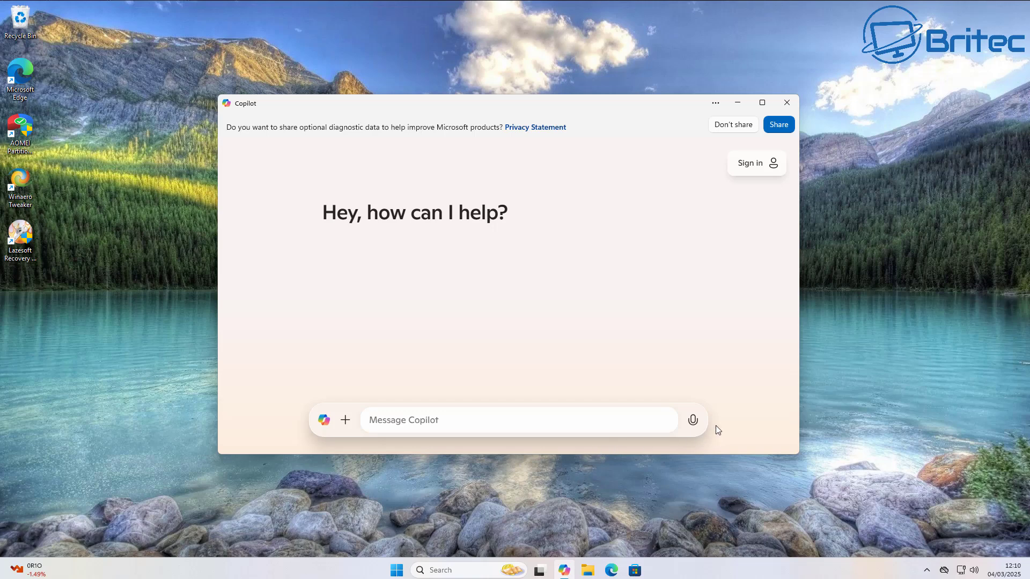
left_click(786, 104)
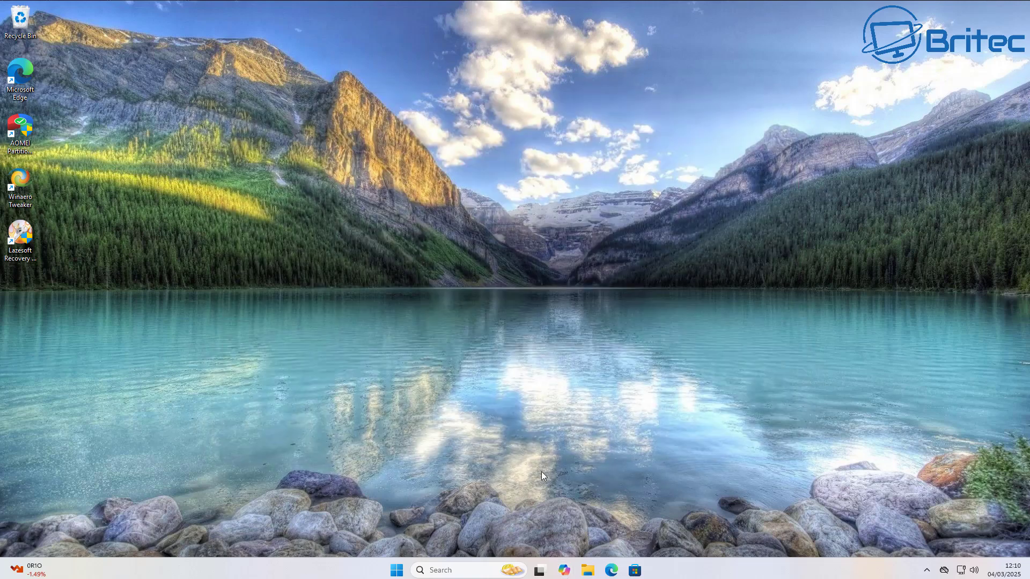
Launch Edge maximized, then show and hide the Copilot side panel
left_click(611, 570)
left_click(474, 21)
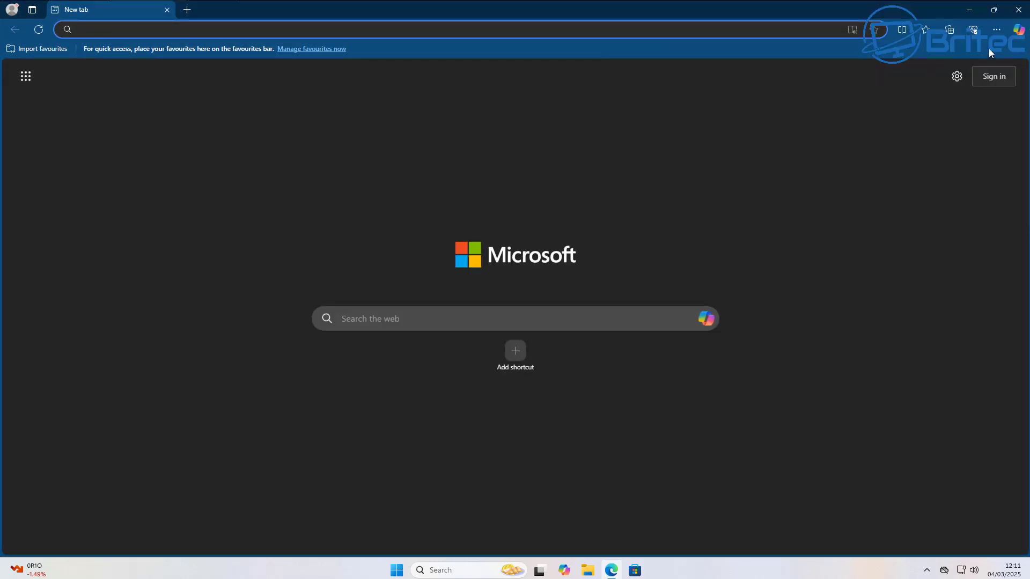
left_click(1019, 31)
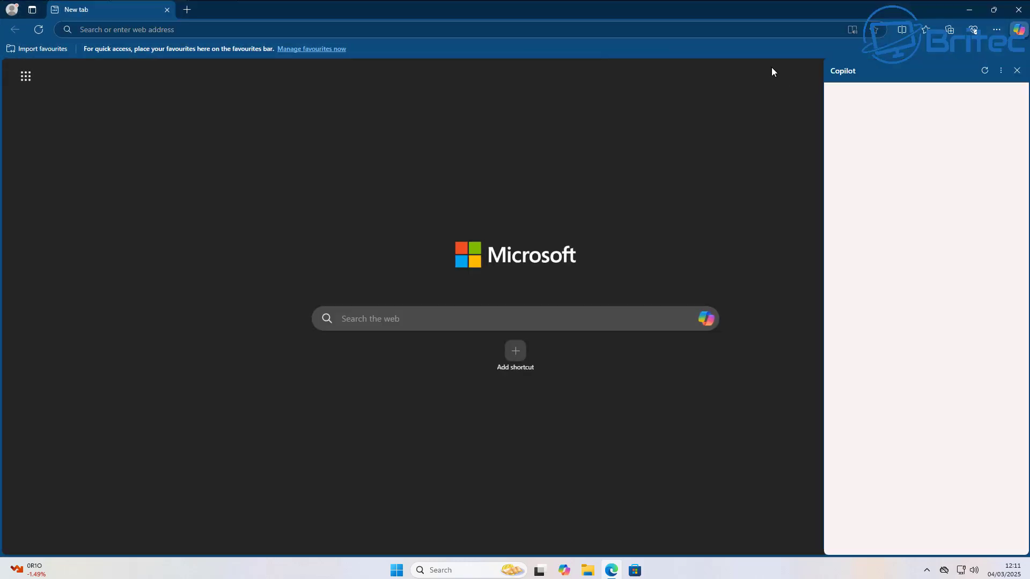
key("ctrl+shift+period")
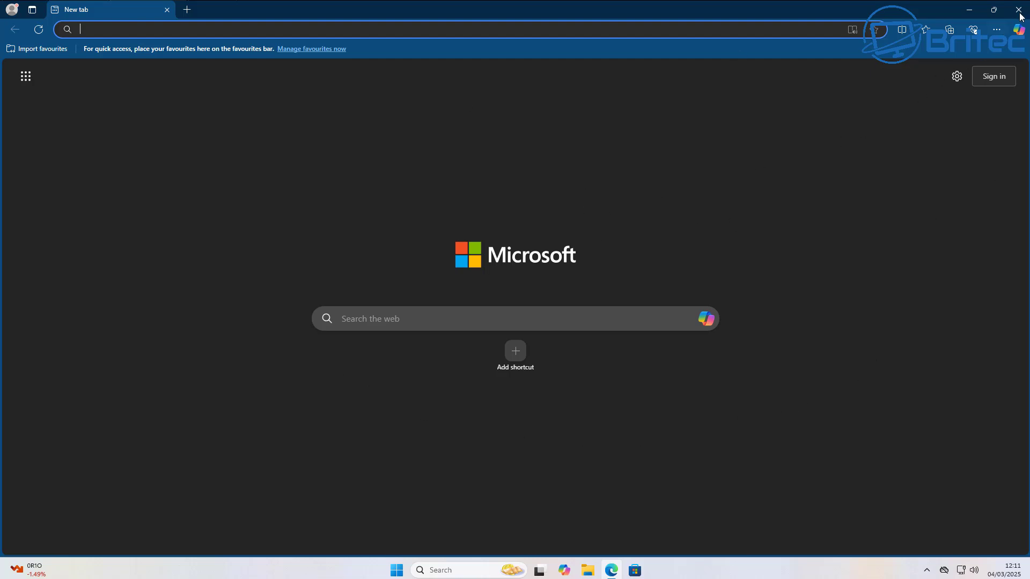
Review the new tab page settings with content, feed and weather off, then close Edge
left_click(960, 81)
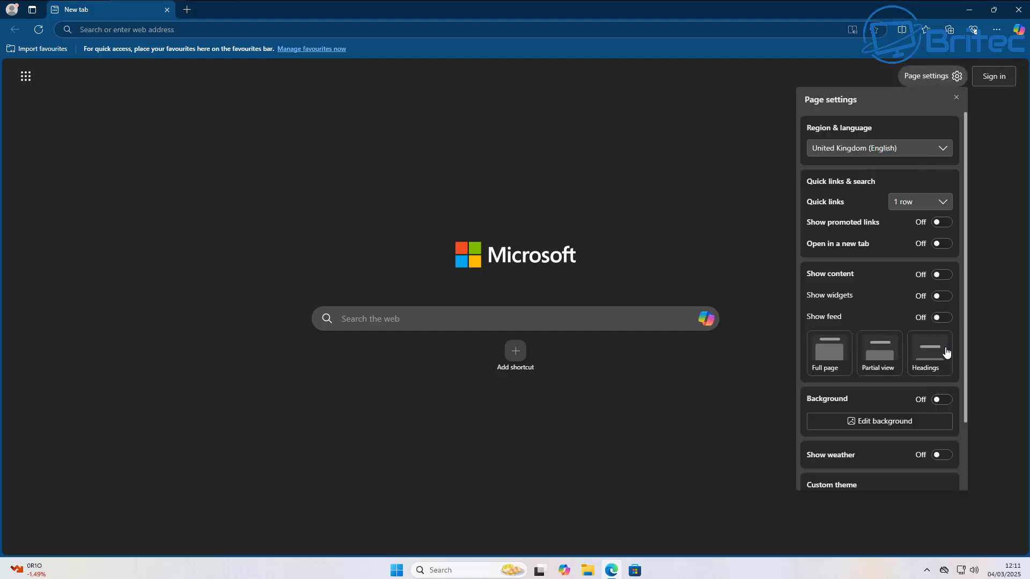
scroll(933, 397, "down", 2)
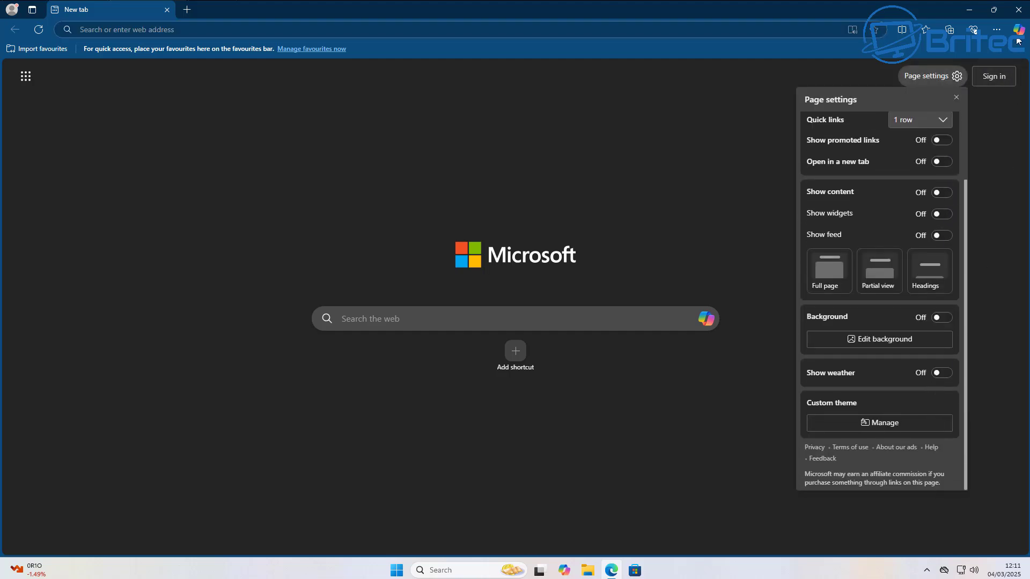
left_click(1018, 9)
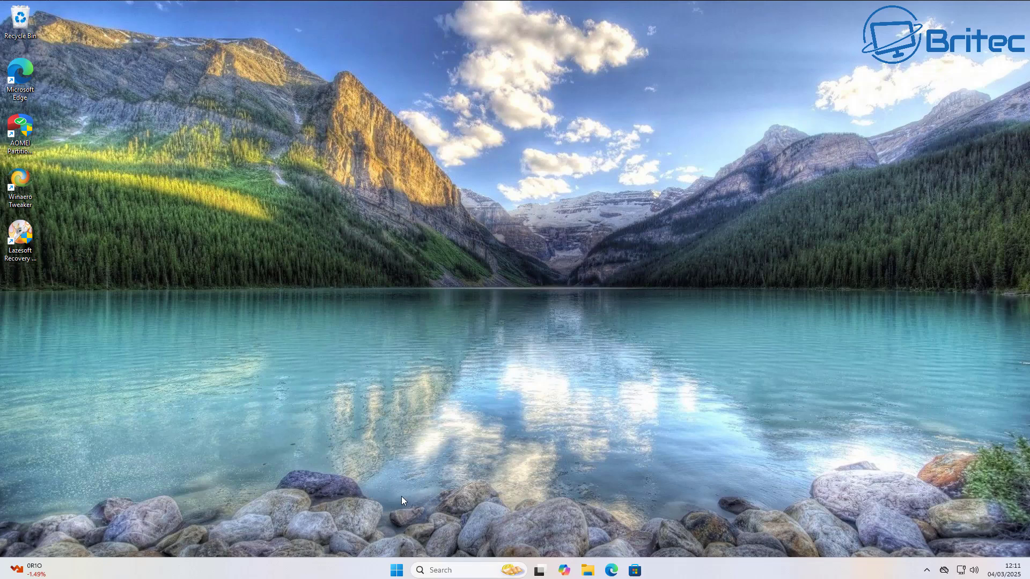
Open Settings from Start, browse Privacy & security, then go to Windows Update
left_click(397, 569)
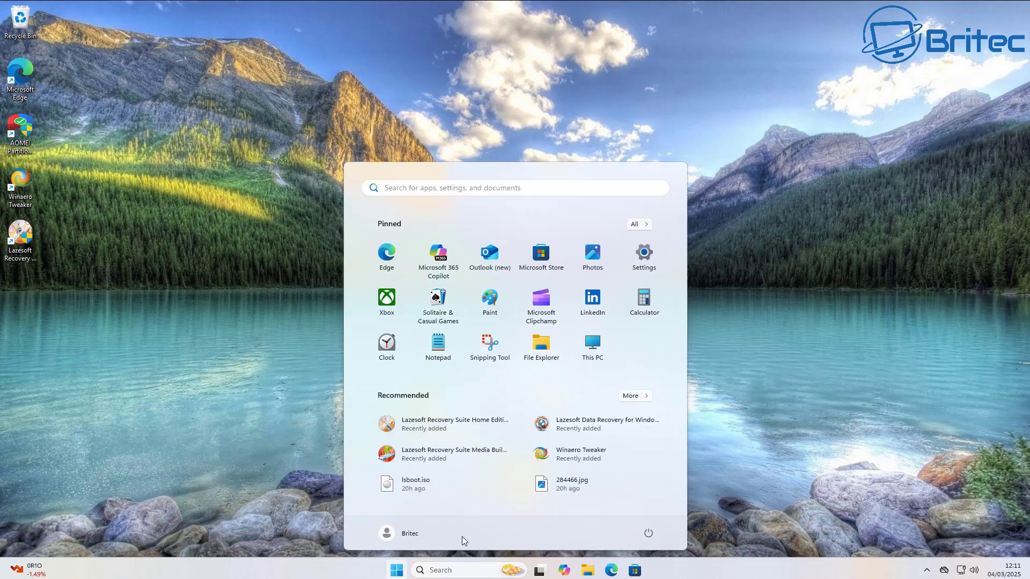
left_click(646, 266)
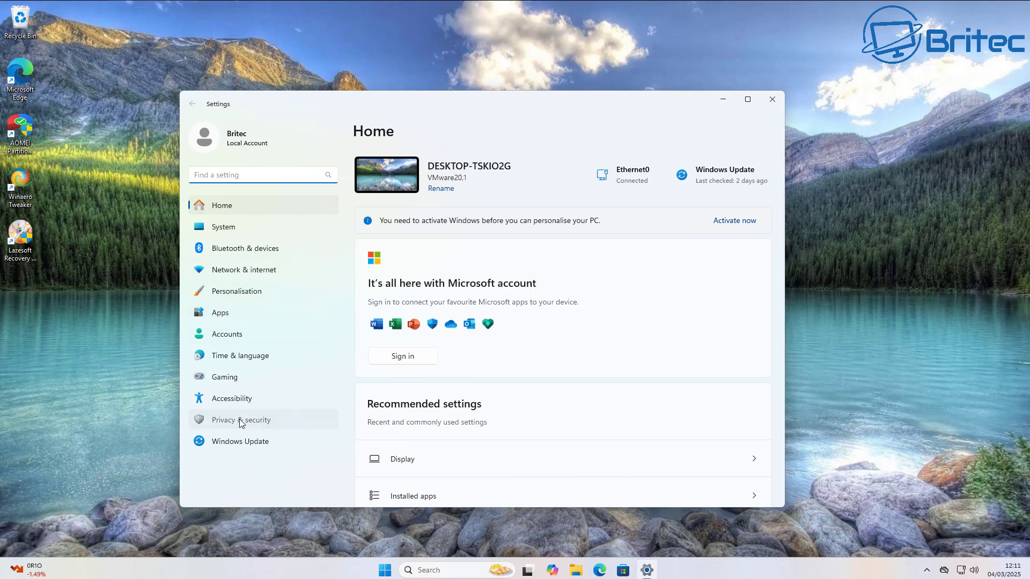
left_click(300, 421)
scroll(458, 331, "down", 10)
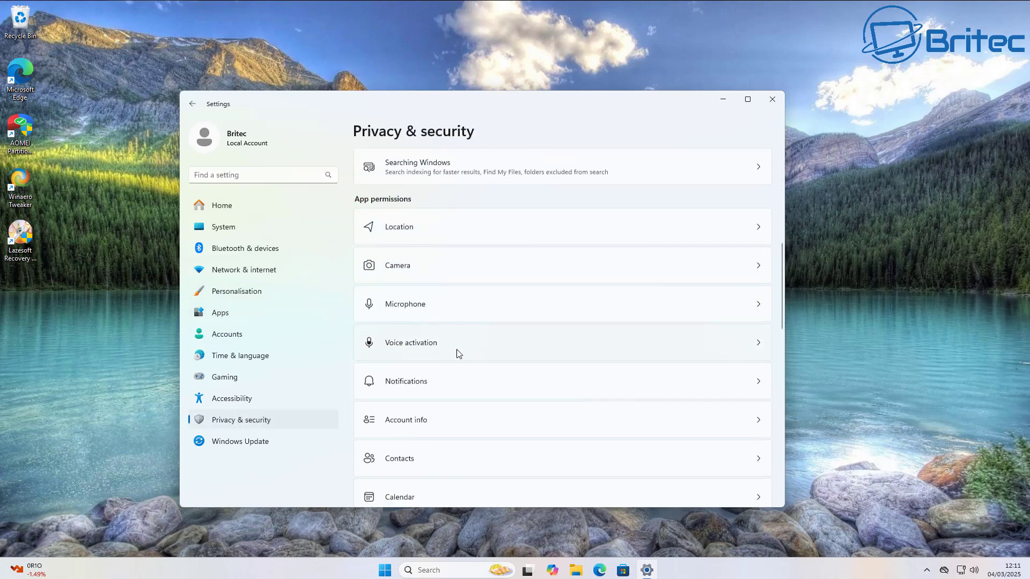
scroll(455, 383, "down", 8)
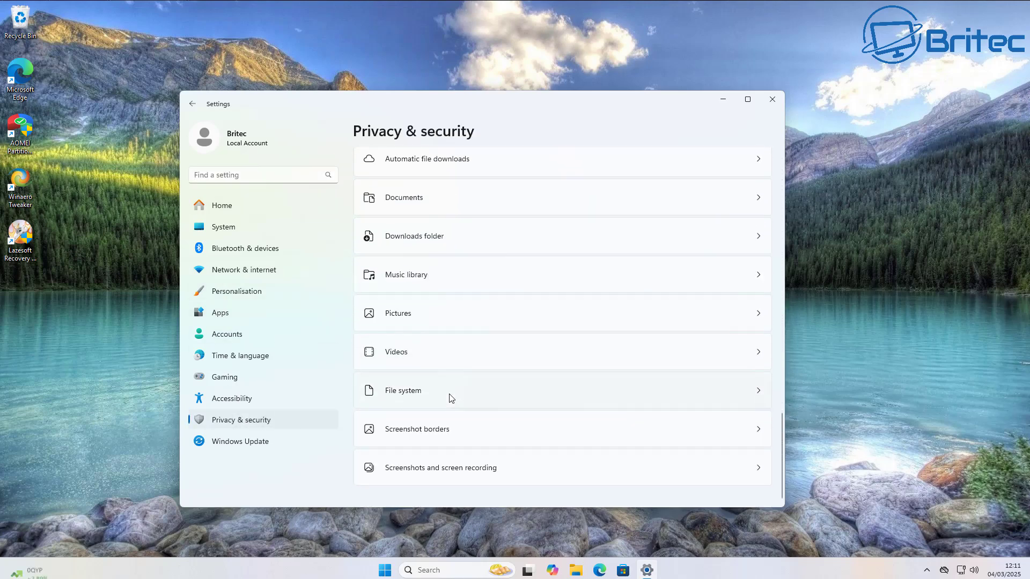
left_click(234, 442)
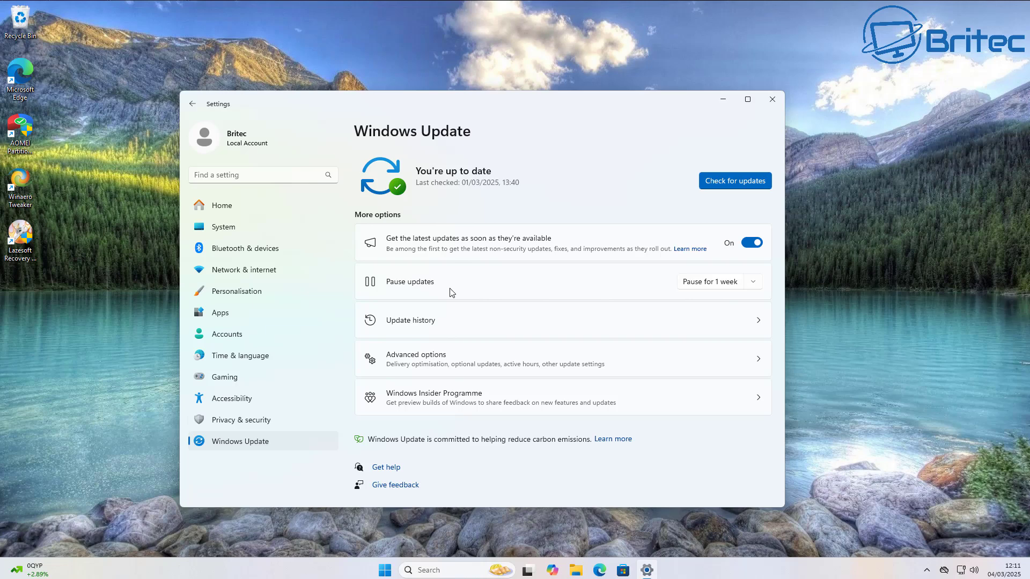
Inspect pause durations and Advanced options without changes, then open the local account's Accounts page
left_click(755, 283)
left_click(621, 290)
left_click(566, 368)
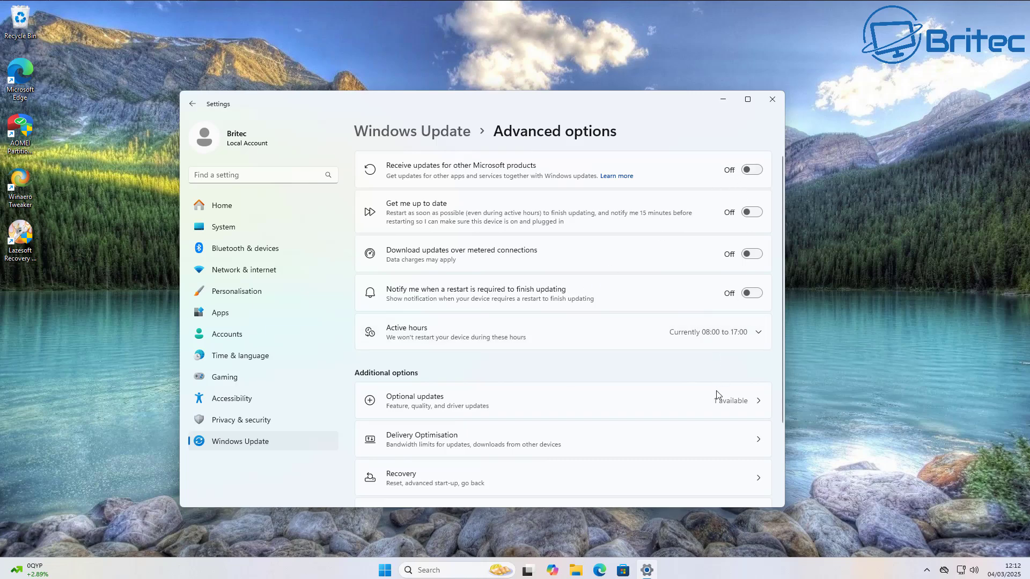
scroll(713, 407, "down", 2)
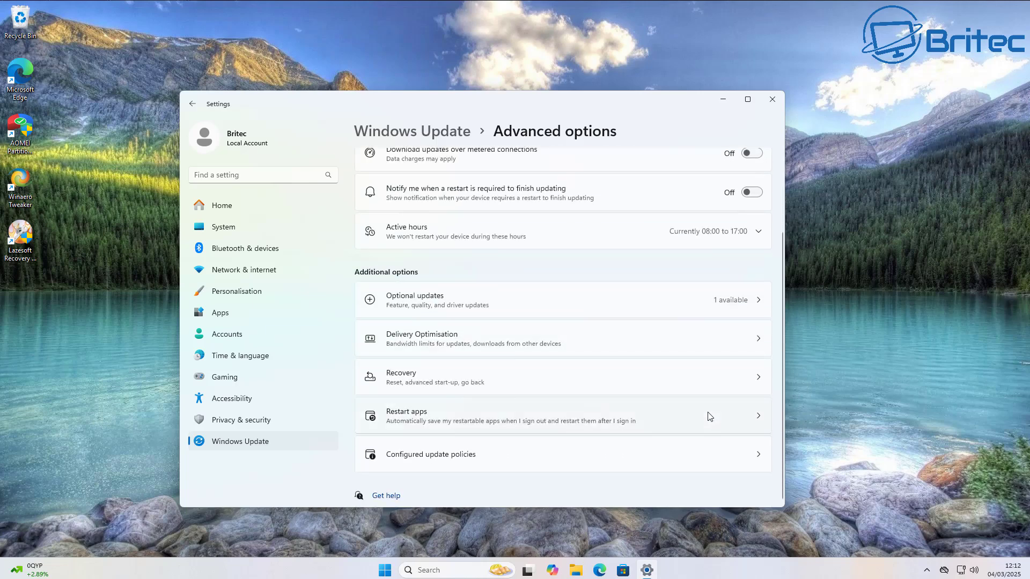
scroll(710, 417, "up", 2)
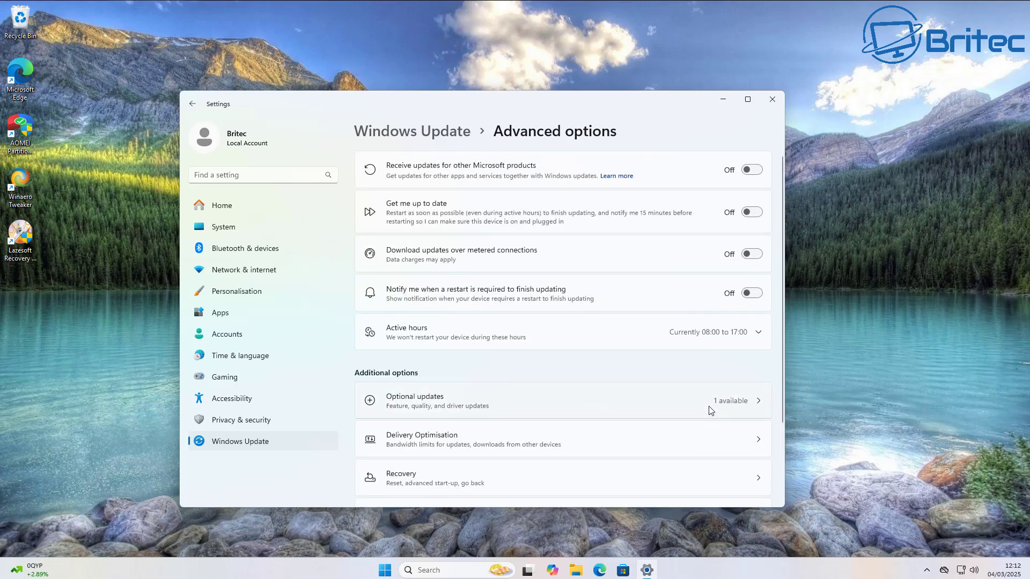
left_click(193, 104)
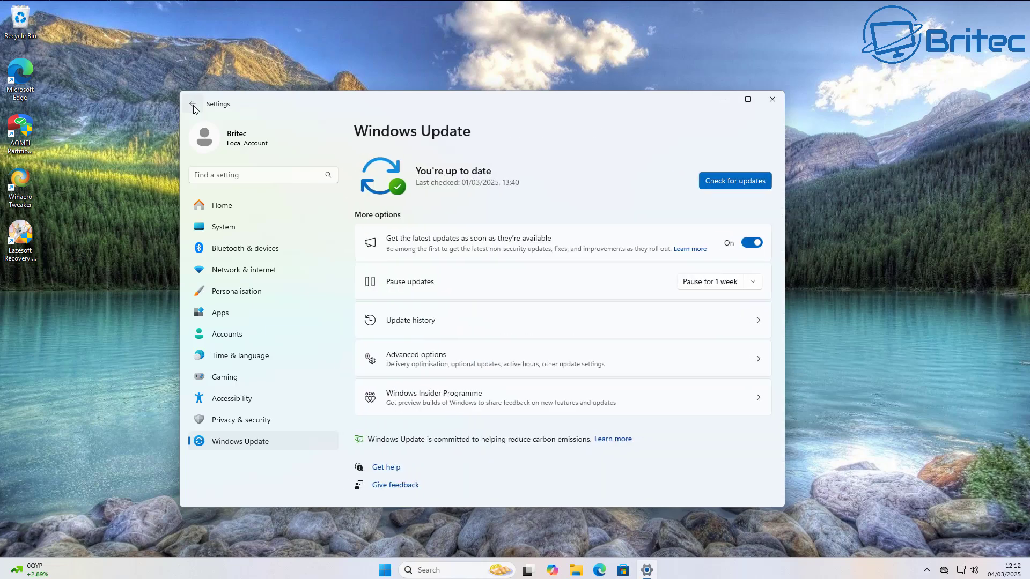
left_click(248, 145)
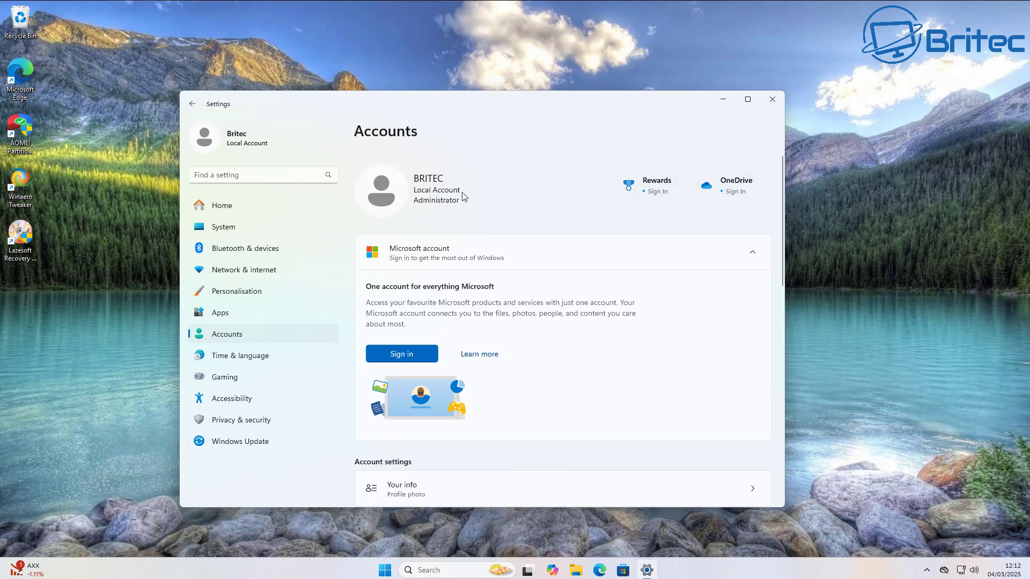
Scroll through the local account's settings, then switch to Apps to list installed apps
scroll(590, 320, "down", 2)
scroll(590, 320, "down", 3)
scroll(573, 397, "down", 3)
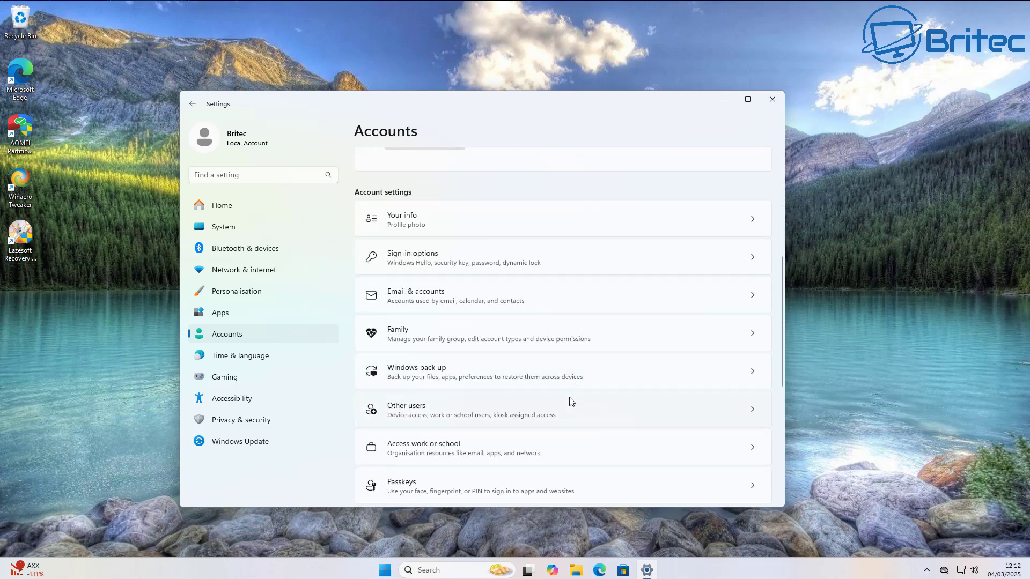
scroll(571, 401, "down", 1)
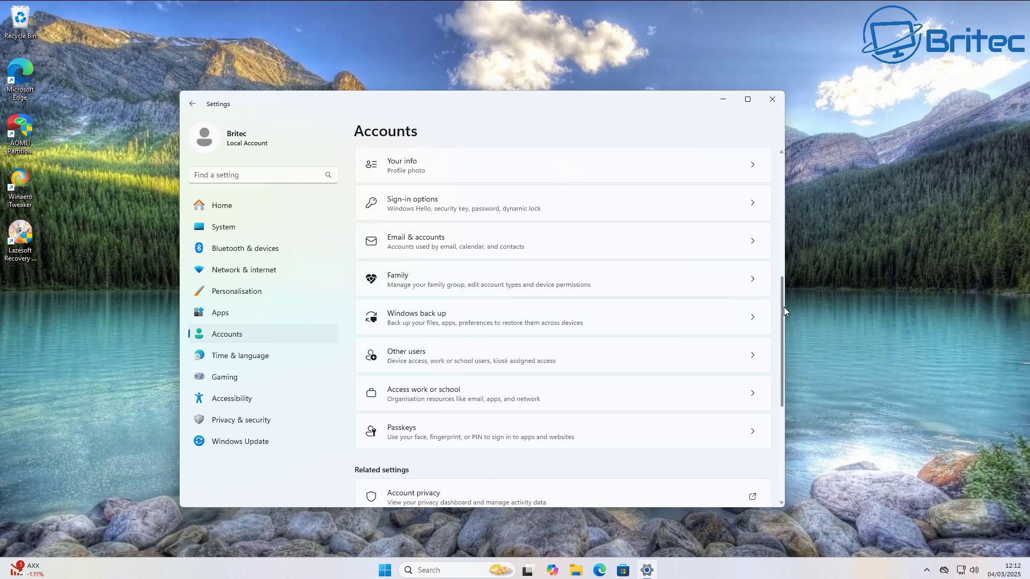
left_click_drag(783, 306, 796, 148)
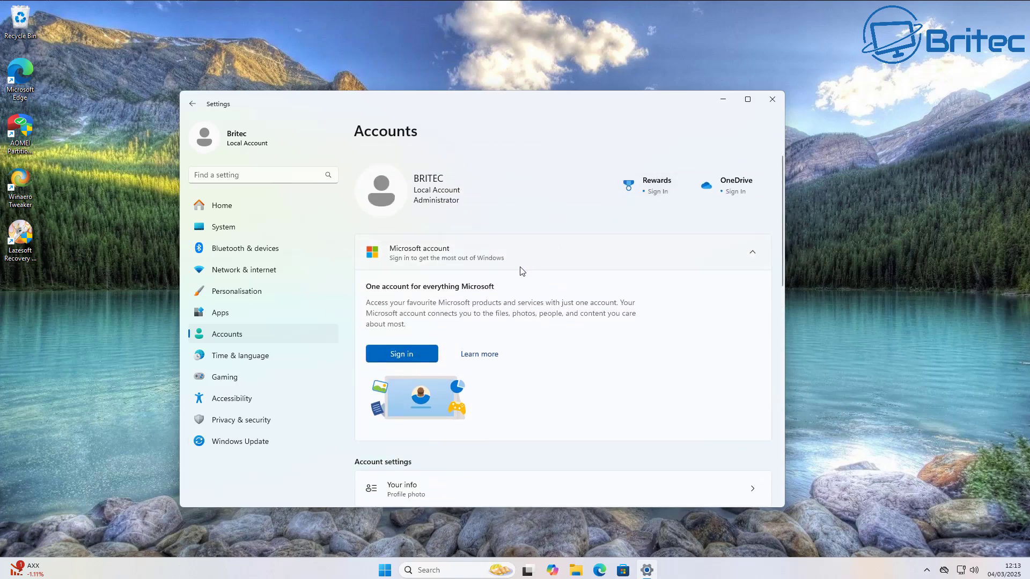
left_click(218, 316)
Scroll to the bottom of the Installed apps list, return to Apps, and close Settings
left_click(503, 175)
scroll(690, 322, "down", 5)
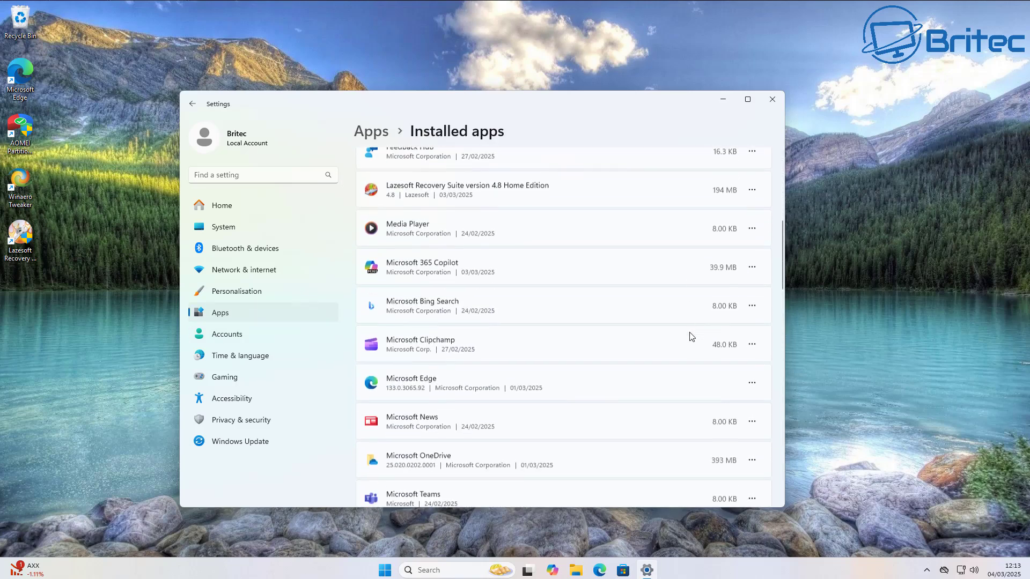
scroll(690, 338, "down", 15)
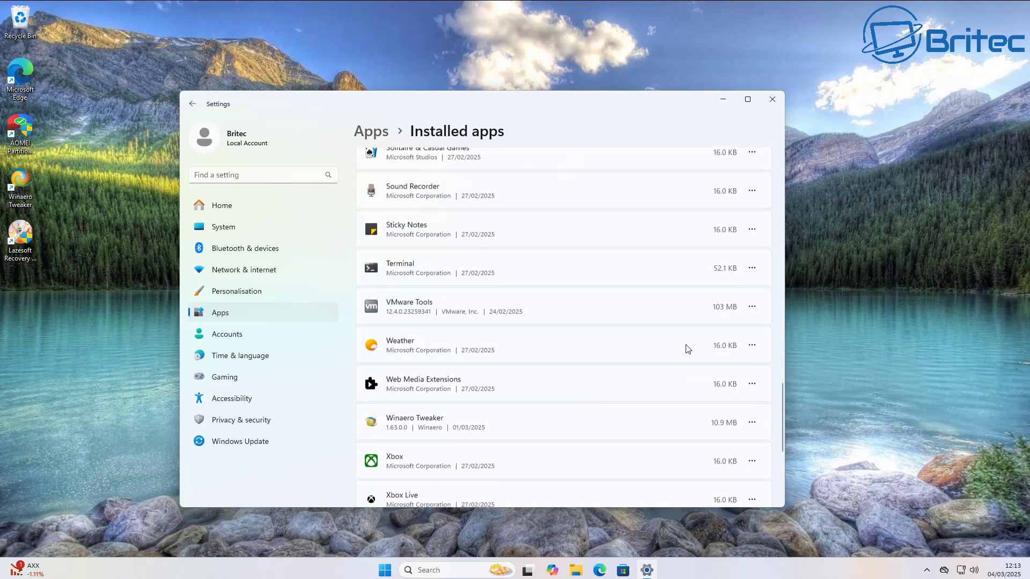
scroll(686, 351, "down", 5)
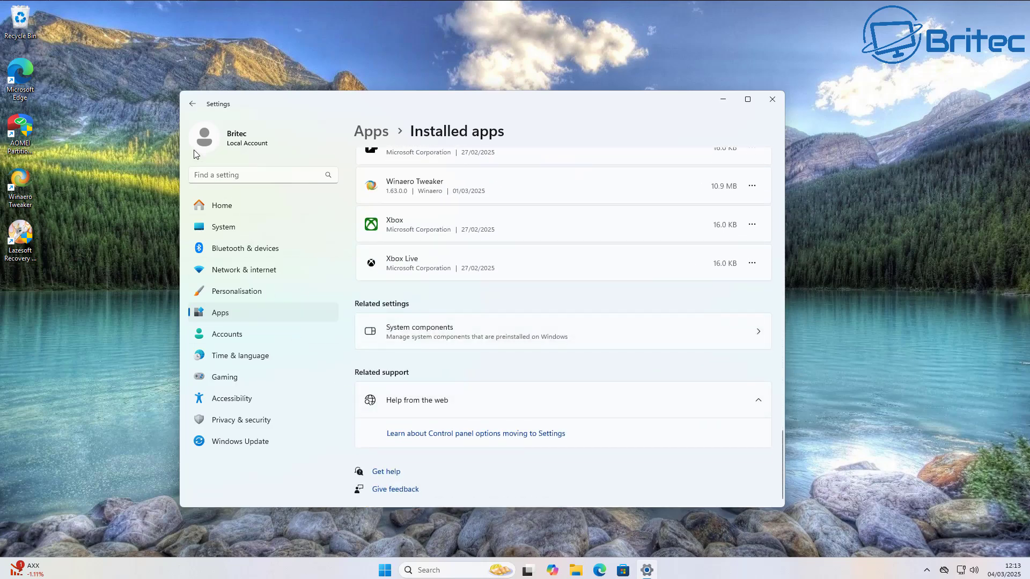
left_click(192, 104)
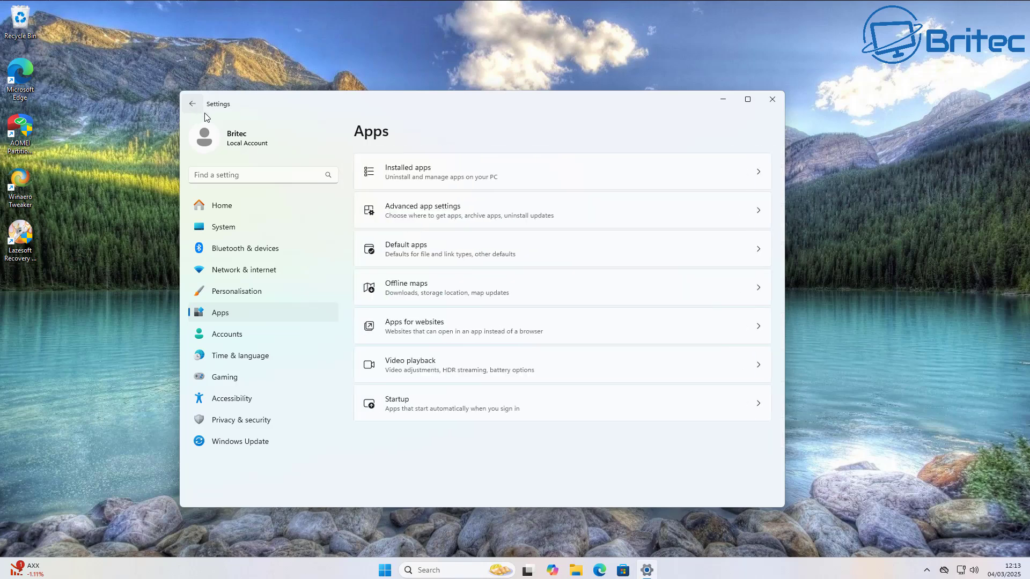
left_click(778, 97)
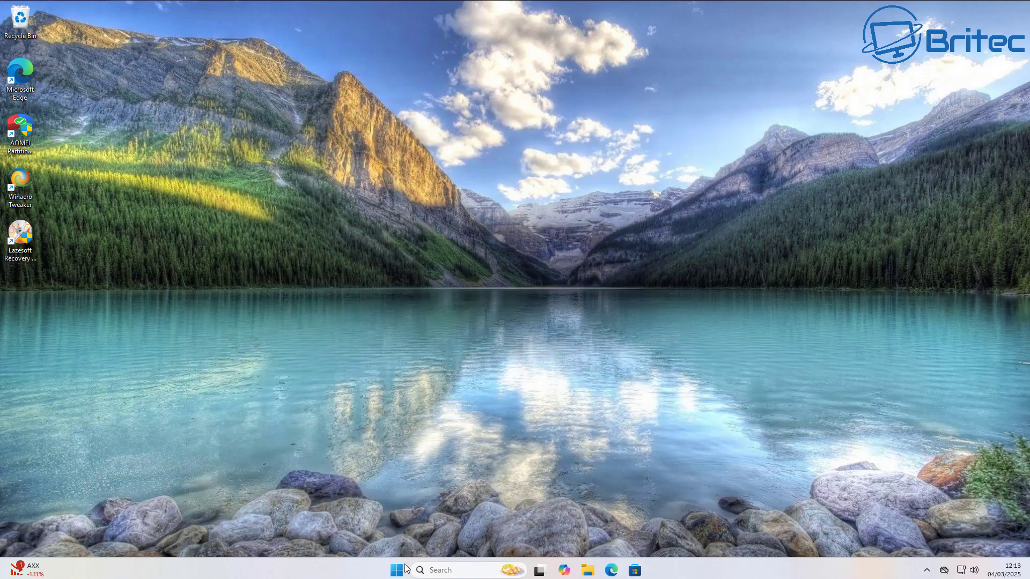
Launch the Local Group Policy Editor from Start and widen its policy tree
left_click(401, 570)
type("gr")
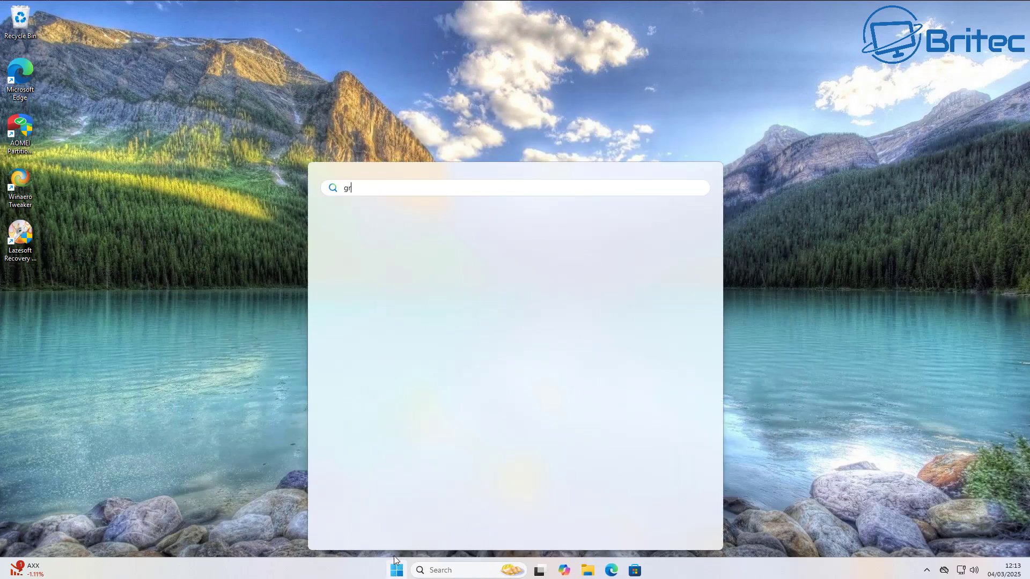
type("oup policy")
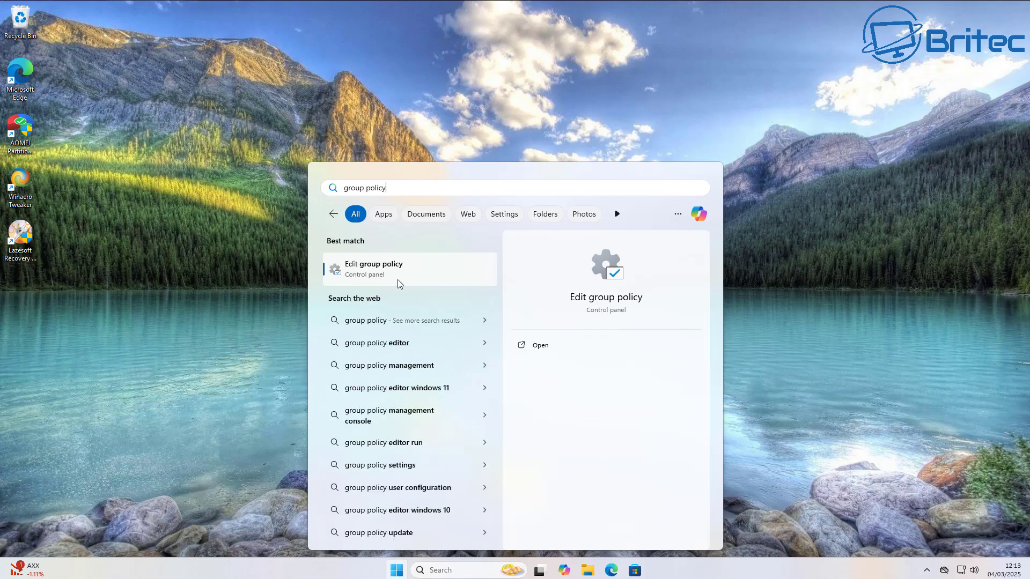
left_click(400, 272)
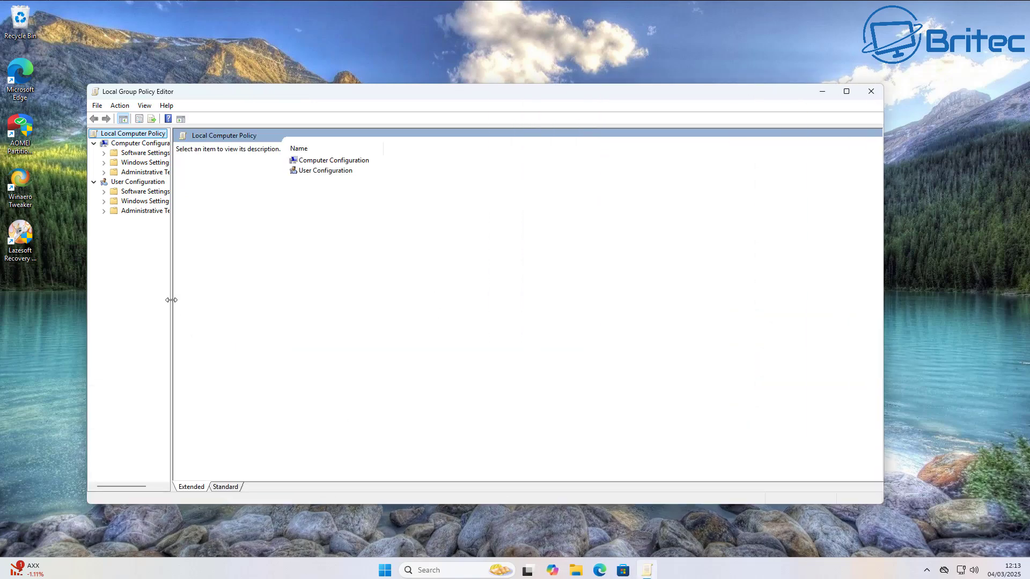
left_click_drag(171, 300, 247, 302)
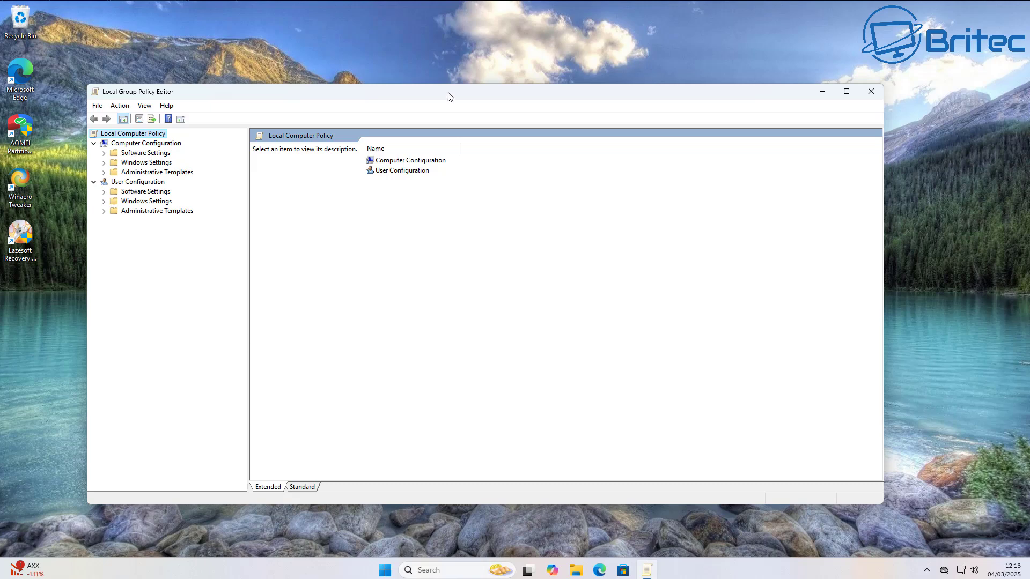
left_click_drag(450, 97, 495, 98)
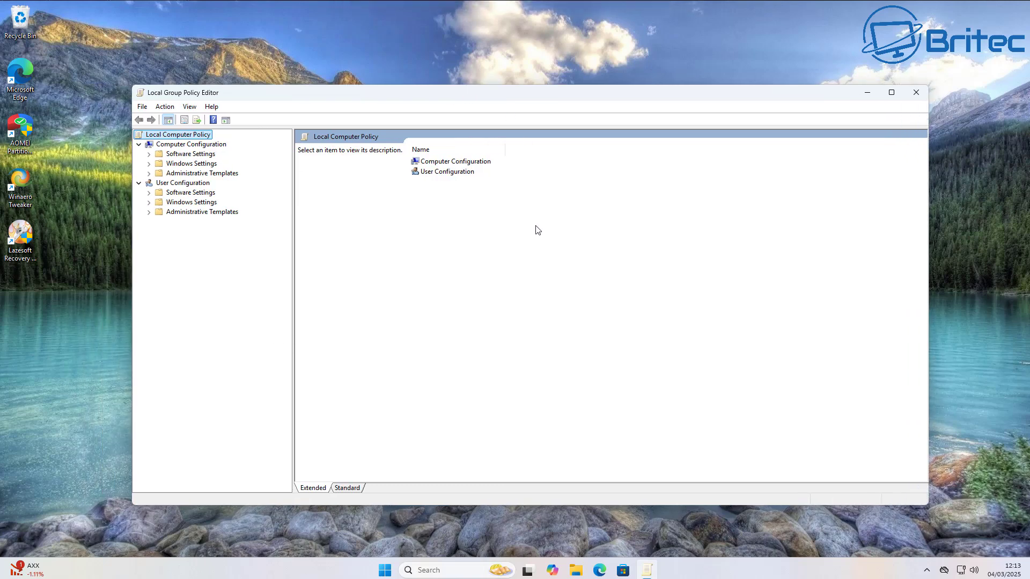
Navigate Computer Configuration > Administrative Templates > Windows Components to the App Privacy policies
left_click(187, 173)
left_click(150, 173)
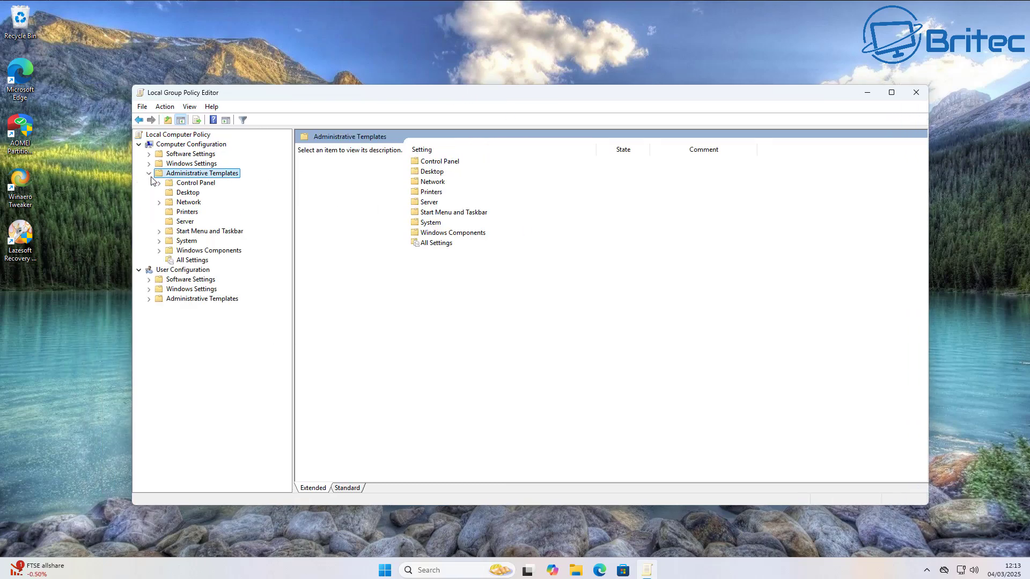
left_click(192, 260)
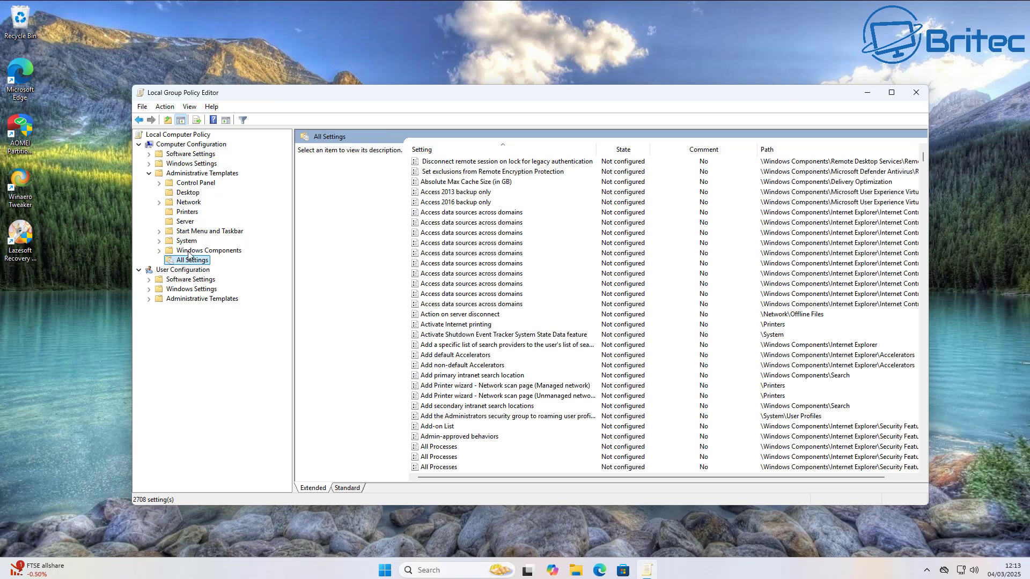
left_click(184, 251)
left_click(159, 253)
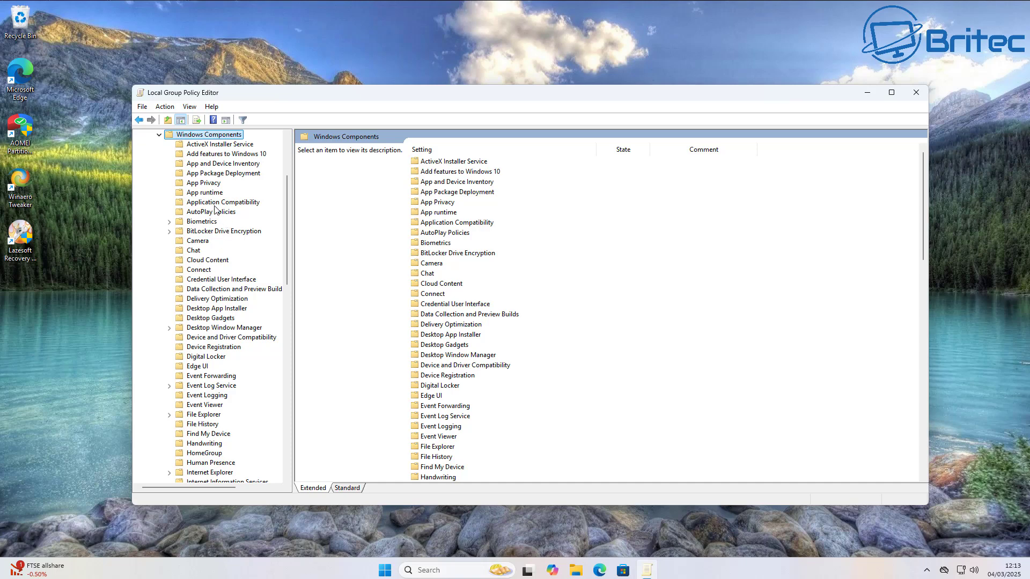
left_click(207, 184)
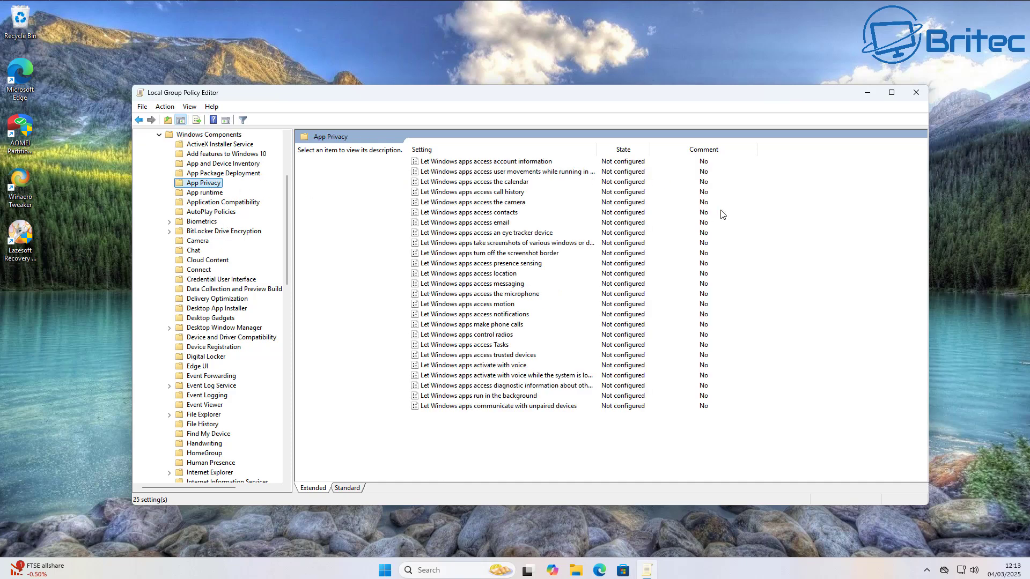
Enable 'Let Windows apps access account information' with Force Deny for all apps, then close the editor
double_click(528, 165)
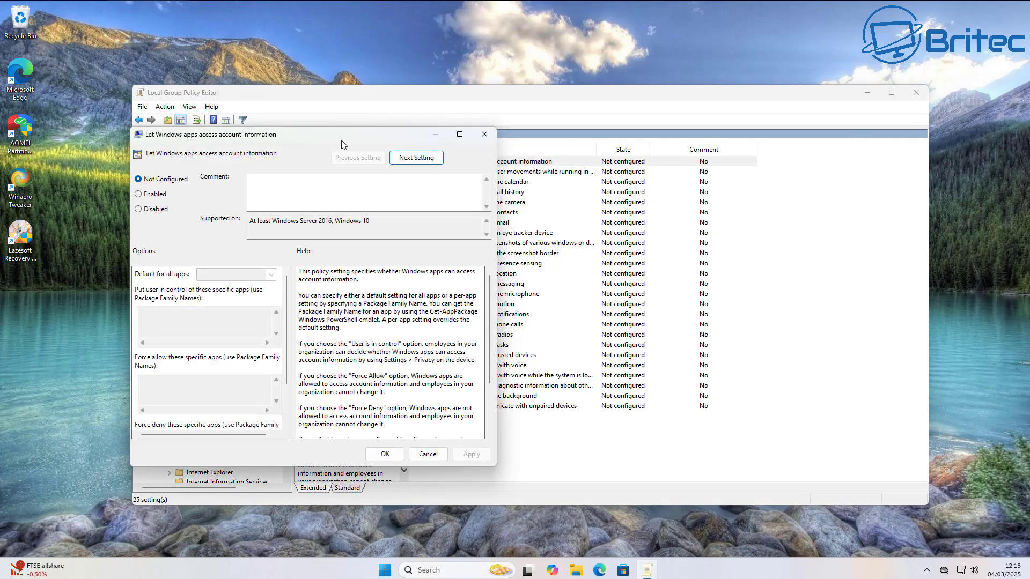
left_click_drag(340, 140, 547, 128)
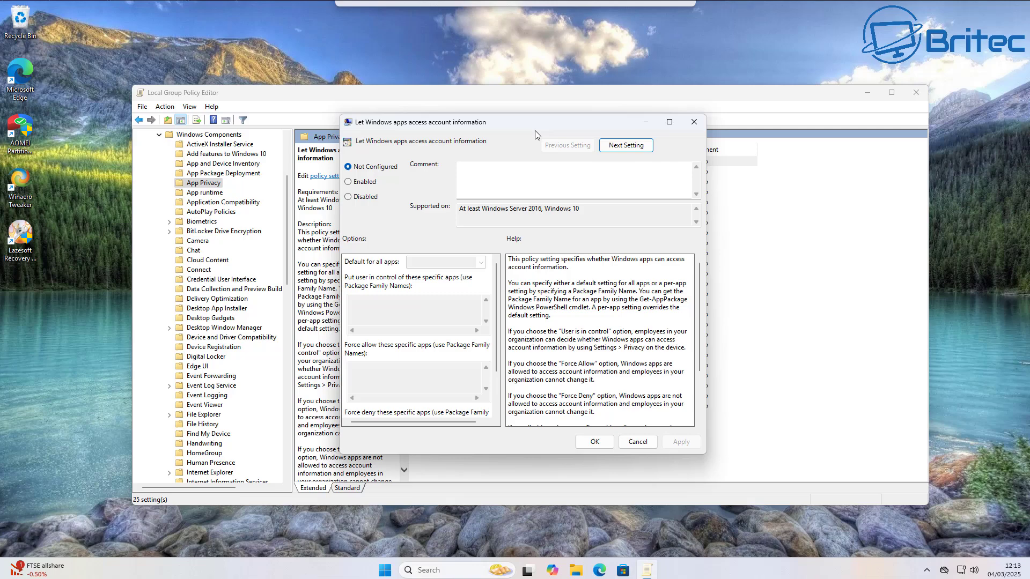
left_click(354, 182)
left_click(456, 262)
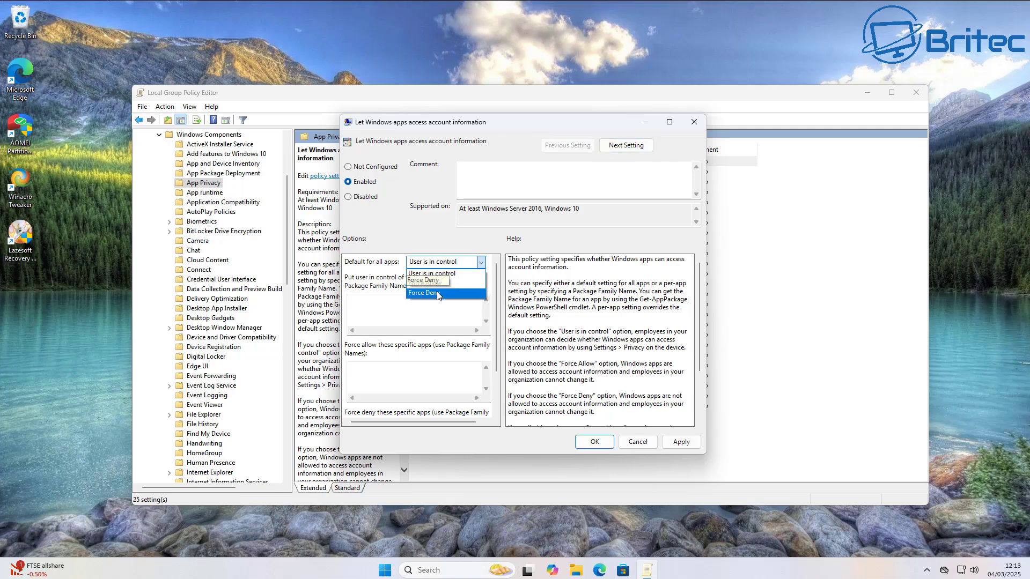
left_click(431, 293)
left_click(594, 442)
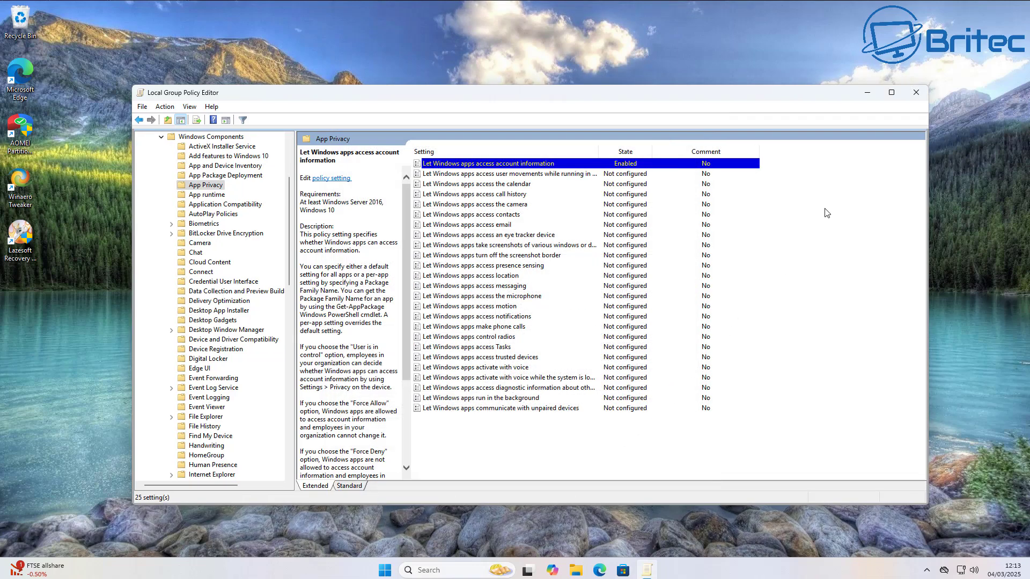
left_click(916, 92)
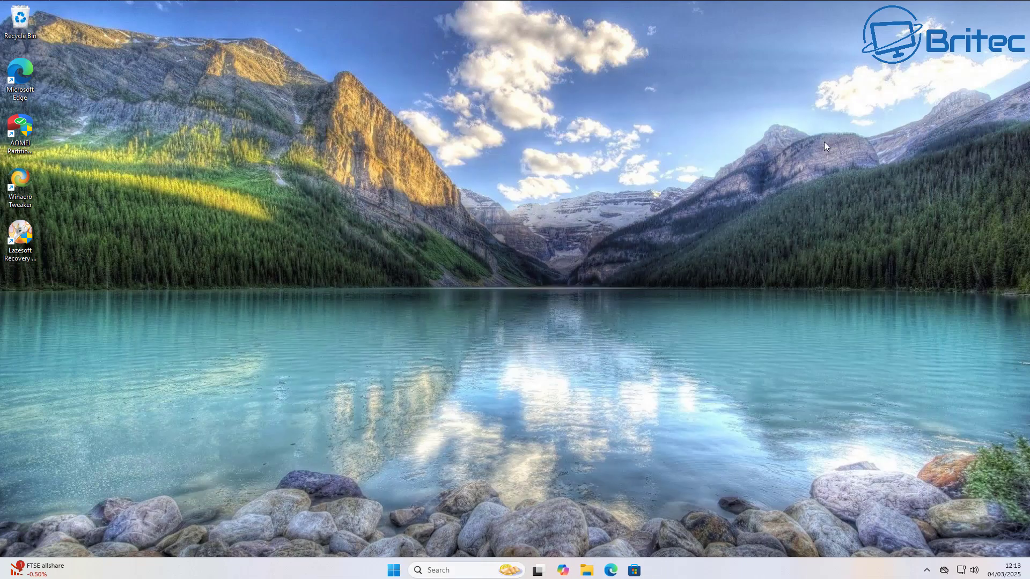
left_click(397, 572)
type("re")
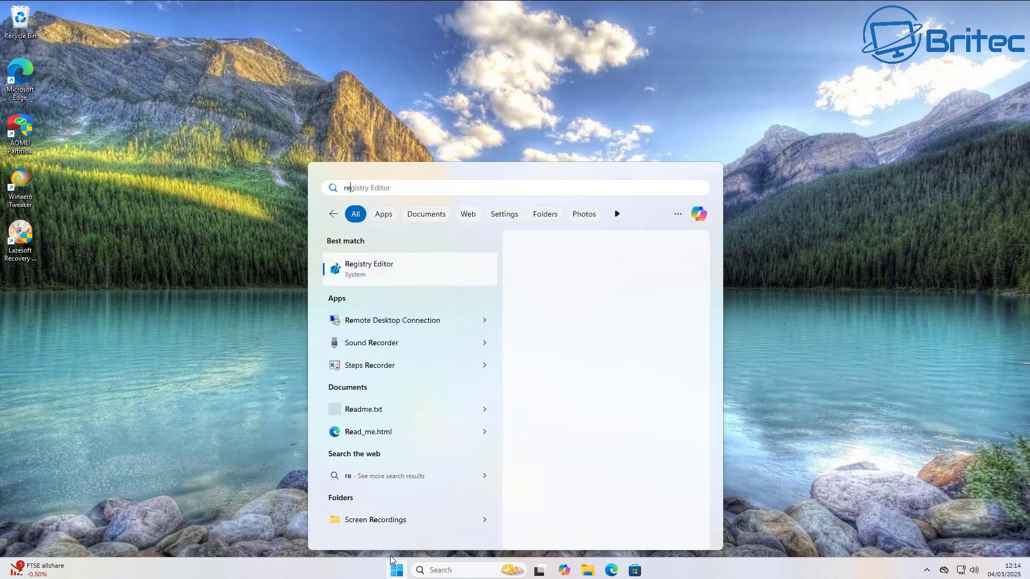
type("gistry")
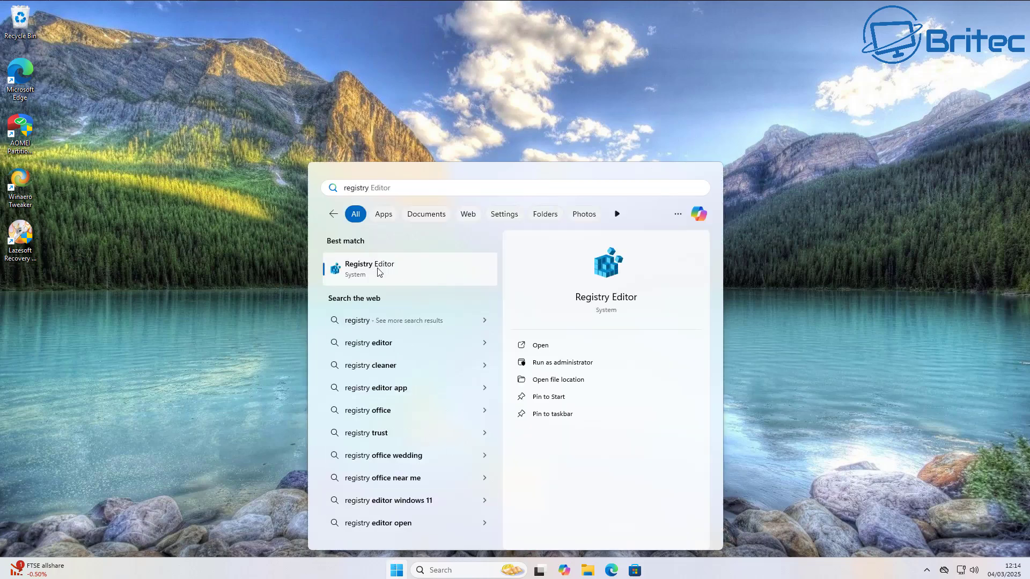
left_click(378, 272)
left_click(486, 376)
left_click_drag(404, 111, 411, 96)
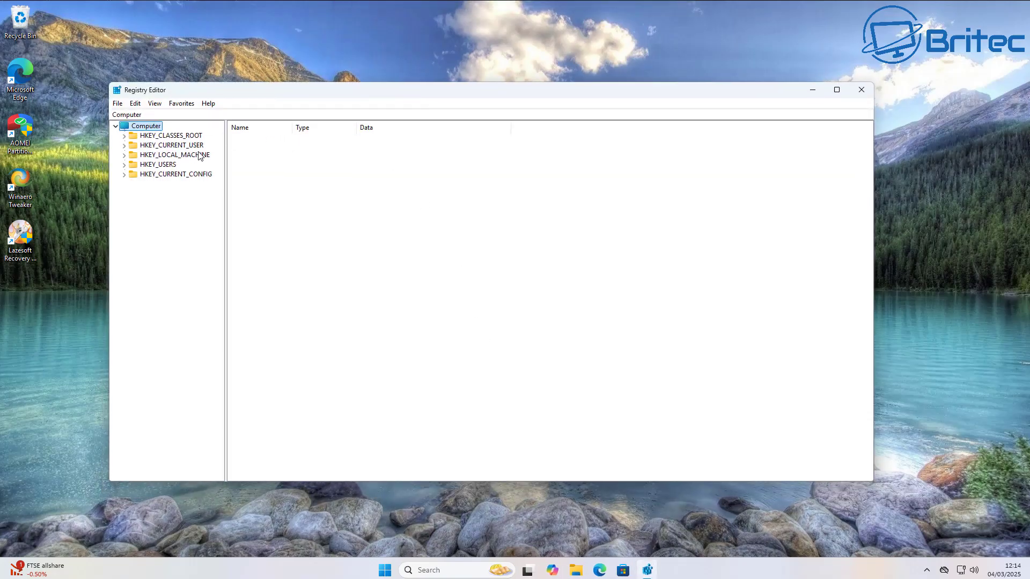
left_click(867, 94)
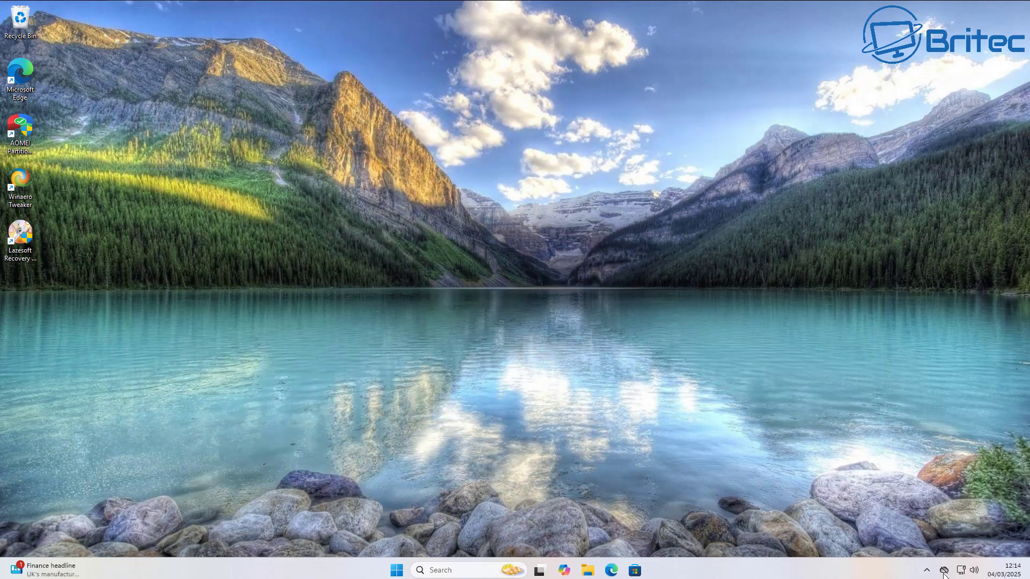
left_click(396, 570)
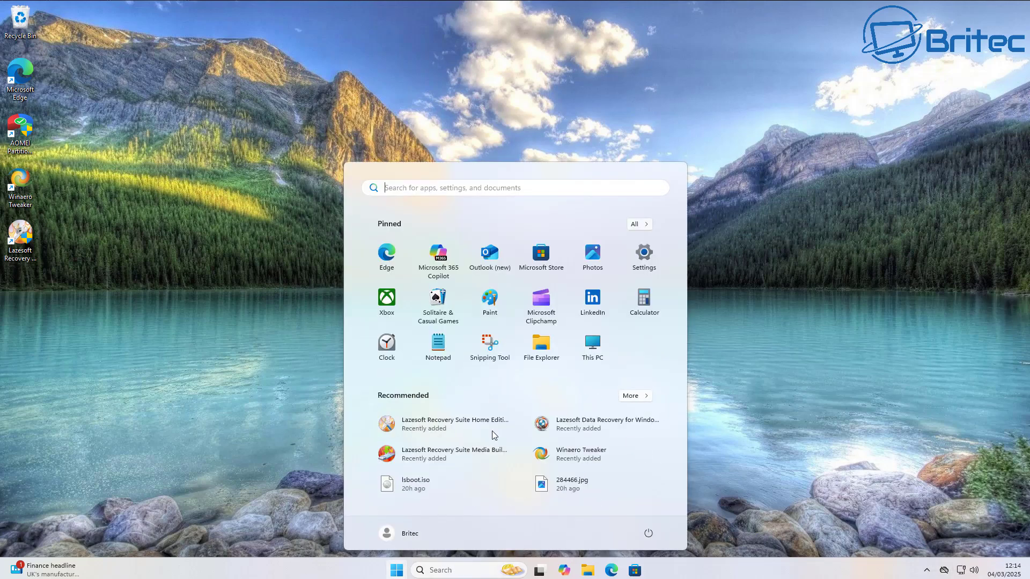
left_click(643, 257)
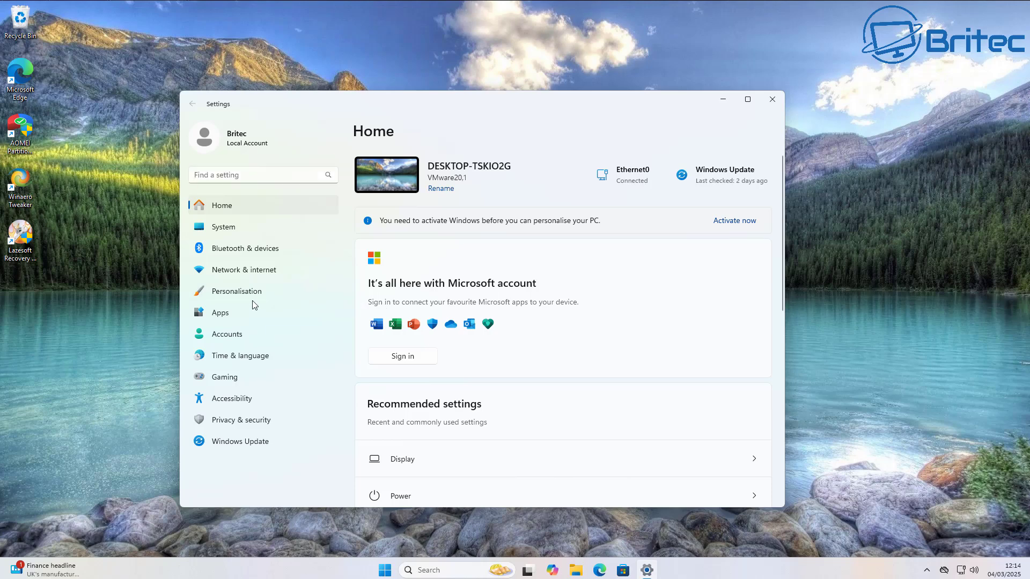
left_click(253, 293)
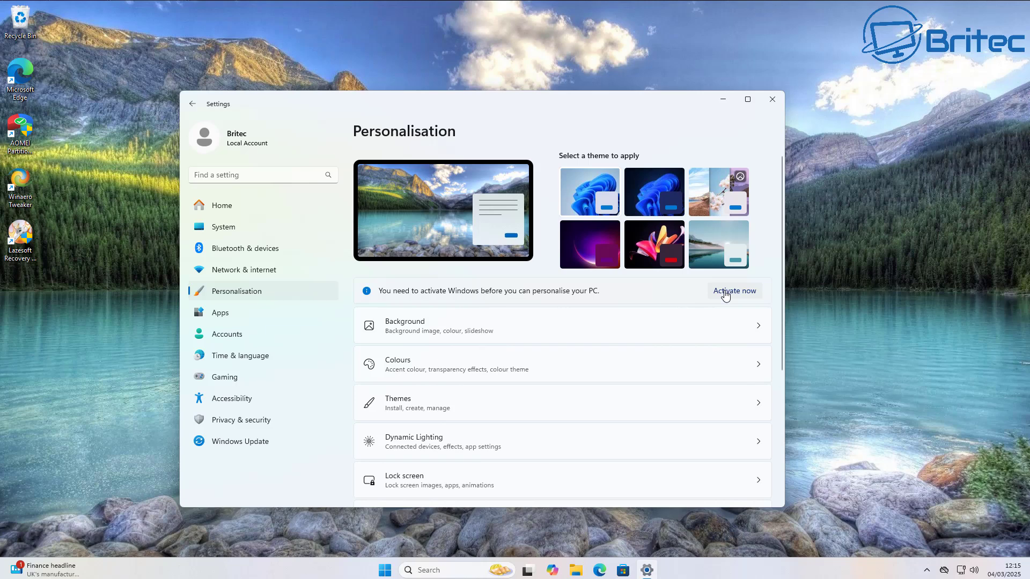
left_click(464, 416)
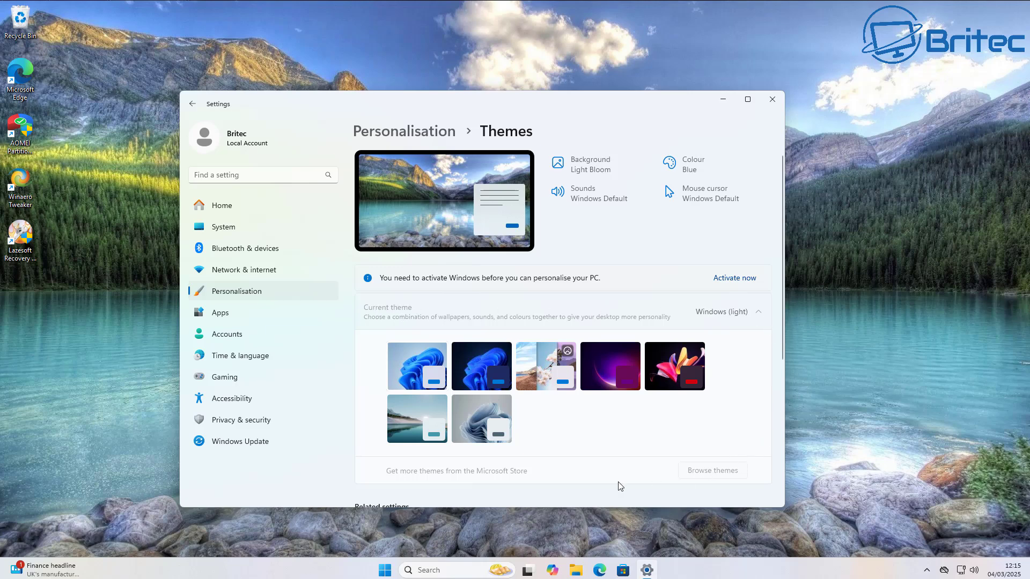
left_click(193, 104)
scroll(546, 375, "down", 5)
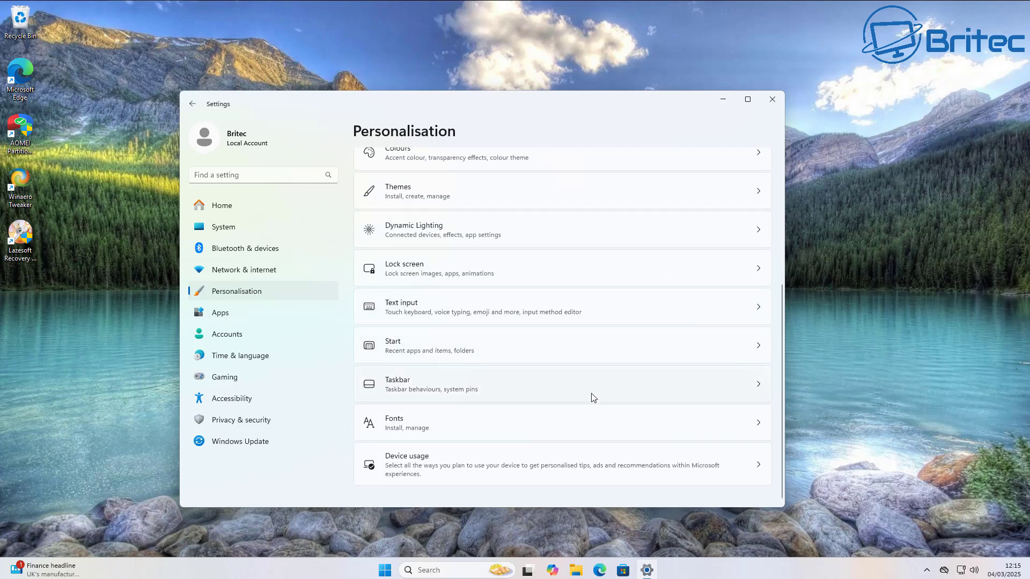
scroll(591, 394, "up", 5)
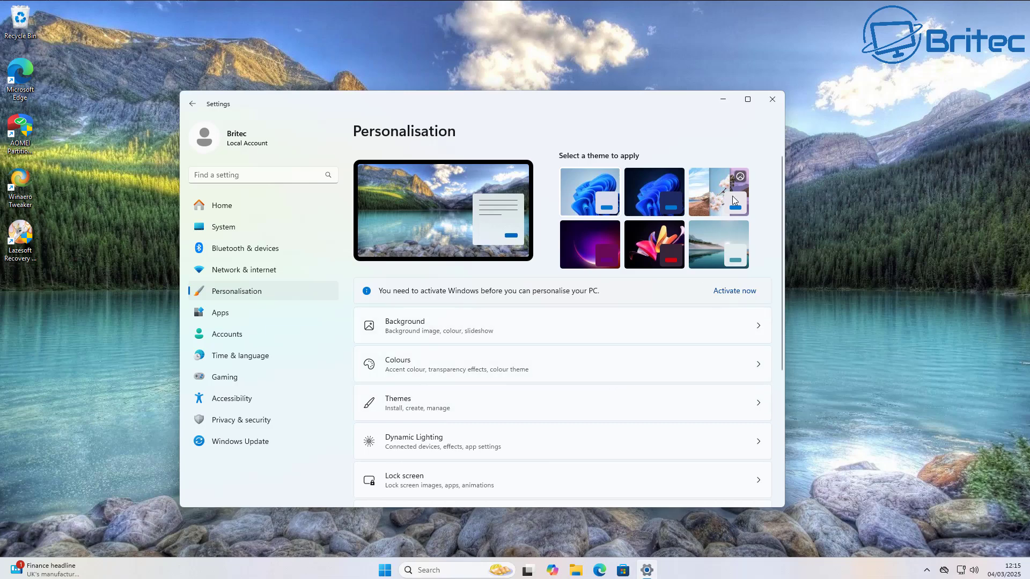
left_click(769, 99)
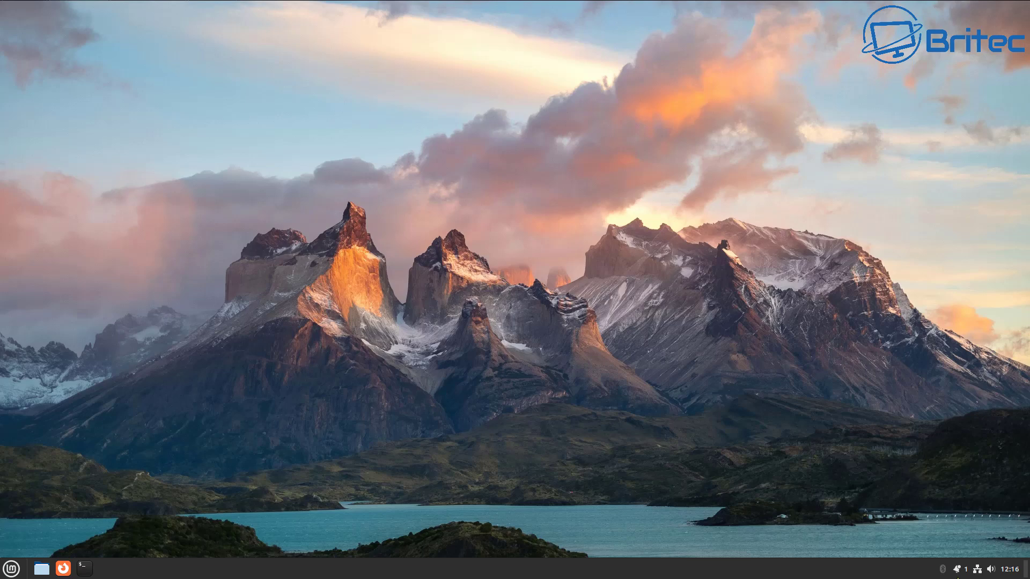
Open Update Manager from the panel to show the 21 available updates
left_click(957, 570)
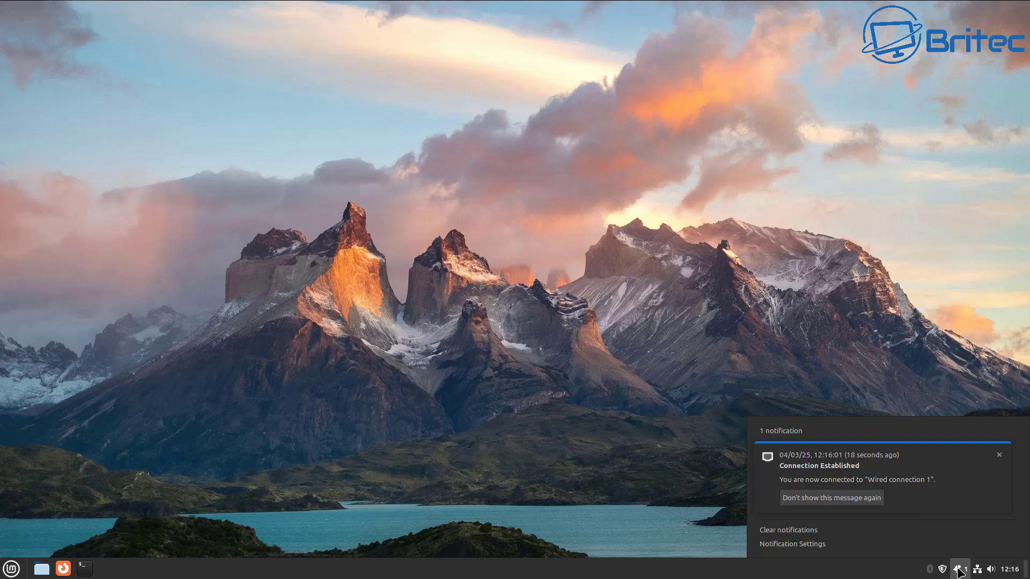
left_click(959, 571)
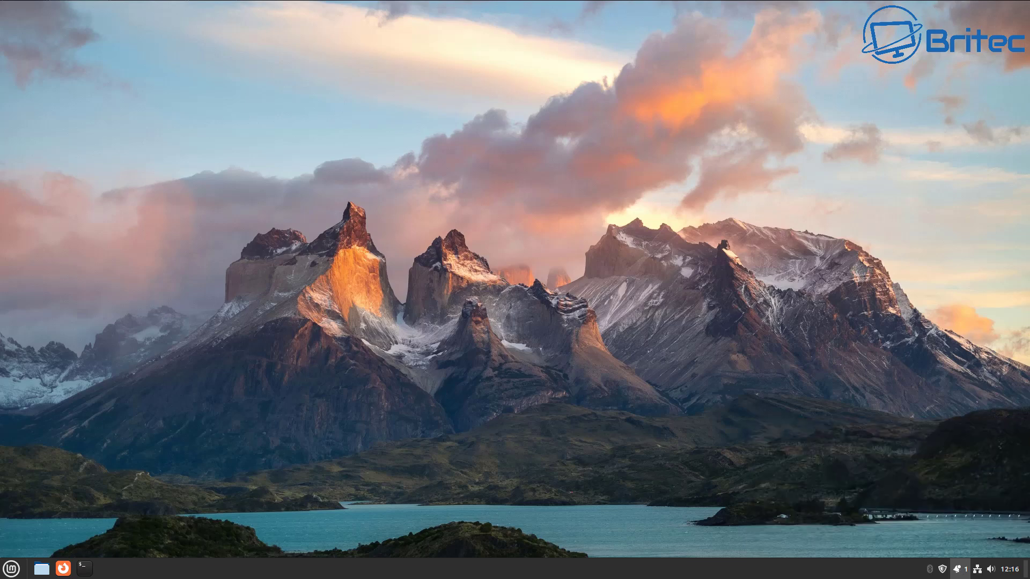
mouse_move(942, 575)
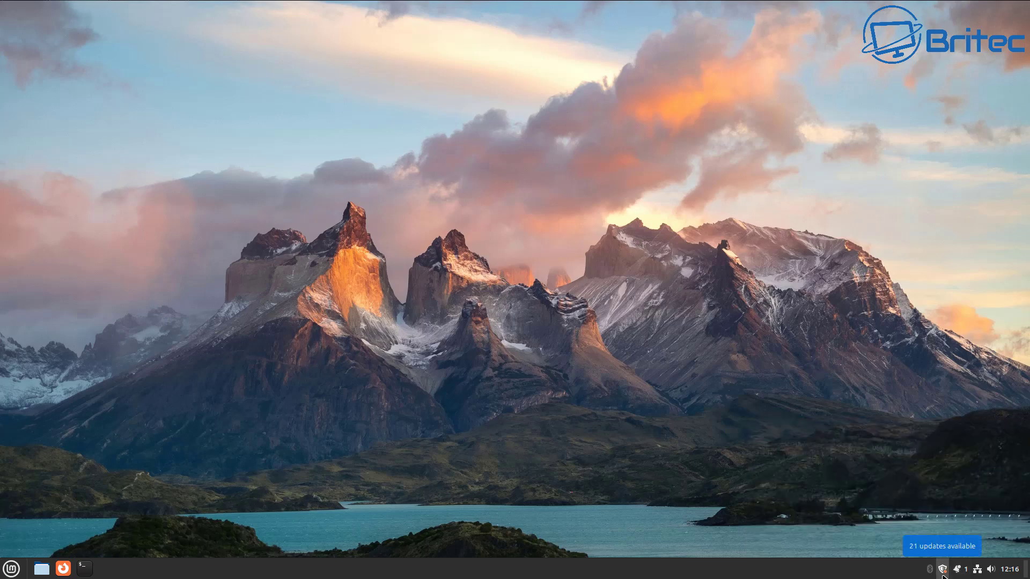
left_click(942, 577)
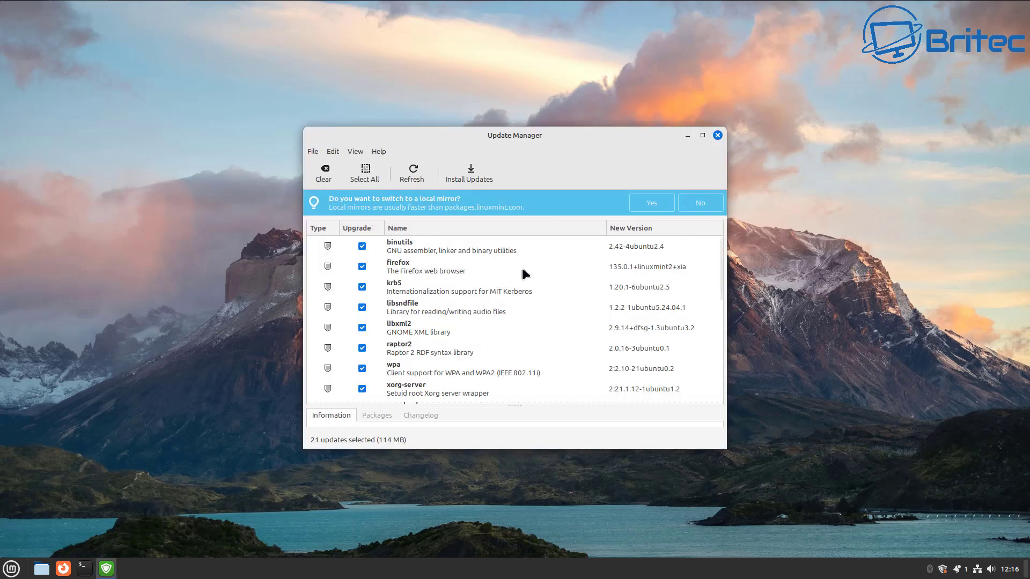
left_click_drag(548, 142, 536, 129)
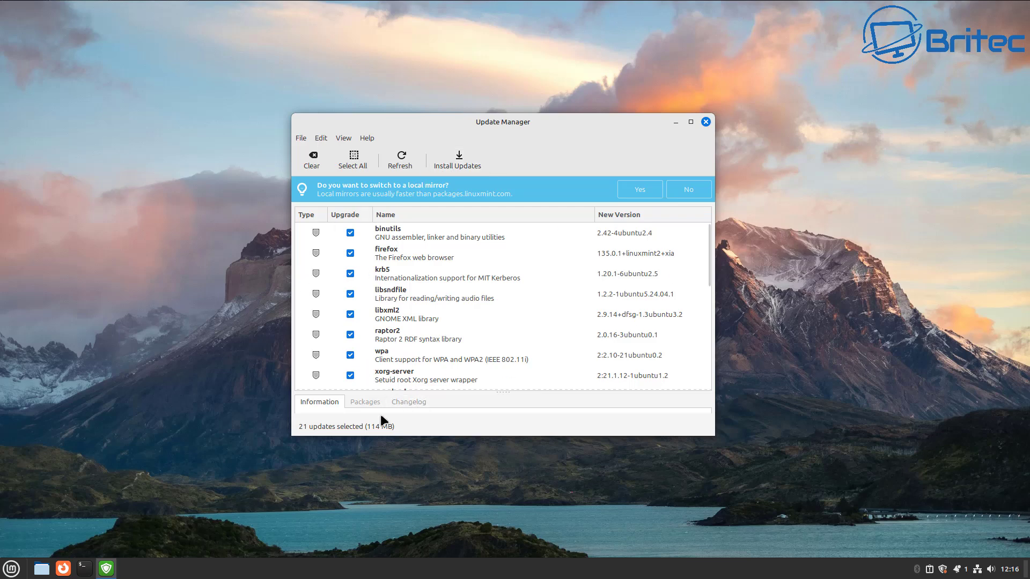
Check the update package details, then sort the update list by name and by type
left_click(364, 407)
left_click(318, 402)
left_click(385, 215)
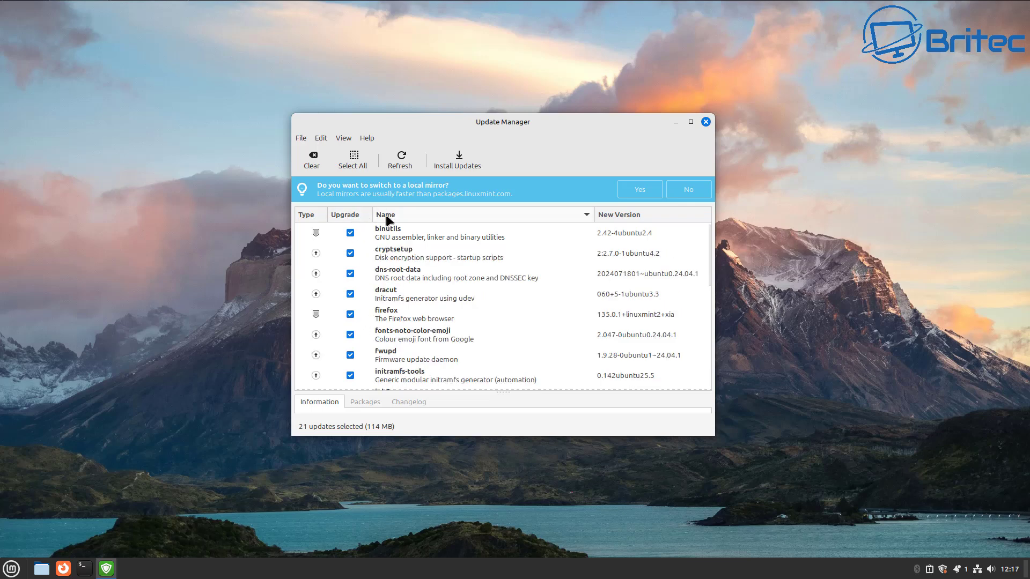
left_click(310, 214)
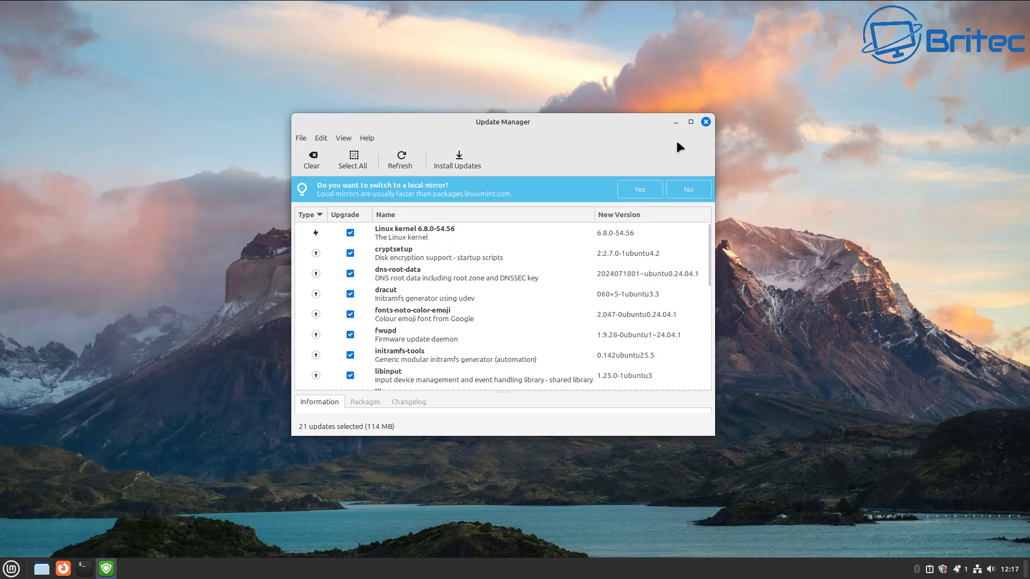
Open Update Manager Preferences from the Edit menu and view the Packages tab
left_click(320, 139)
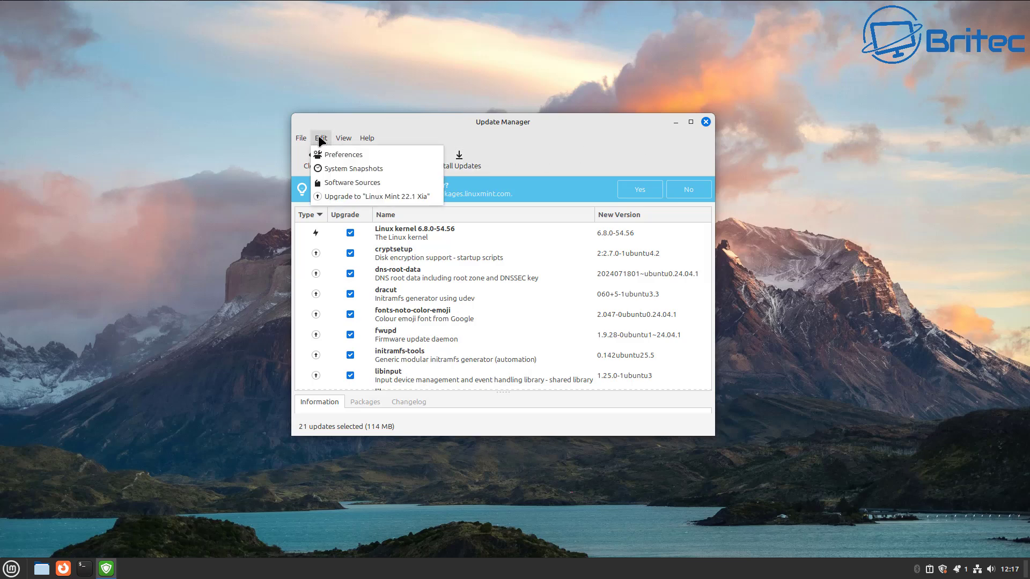
left_click(339, 155)
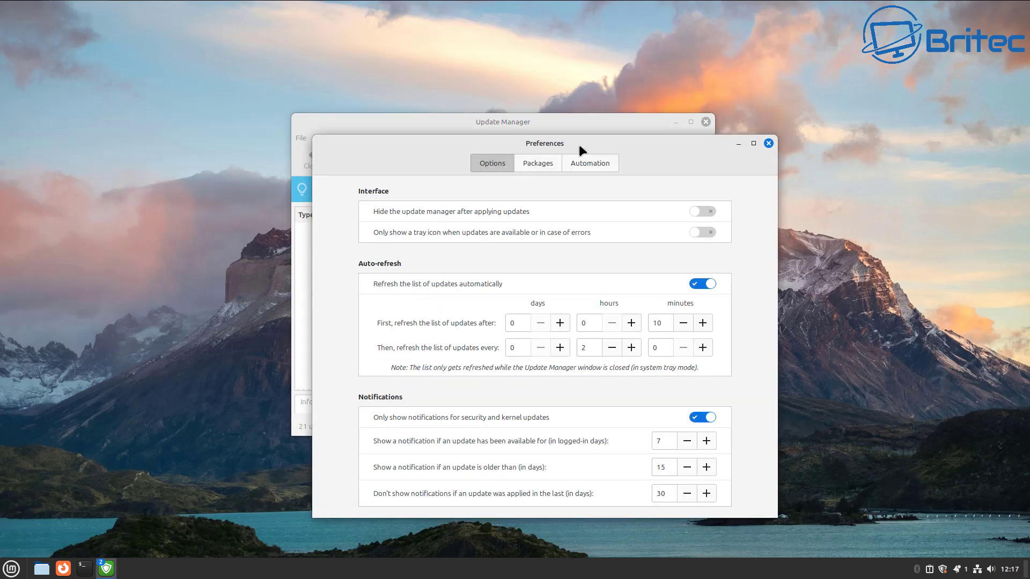
left_click_drag(580, 143, 544, 108)
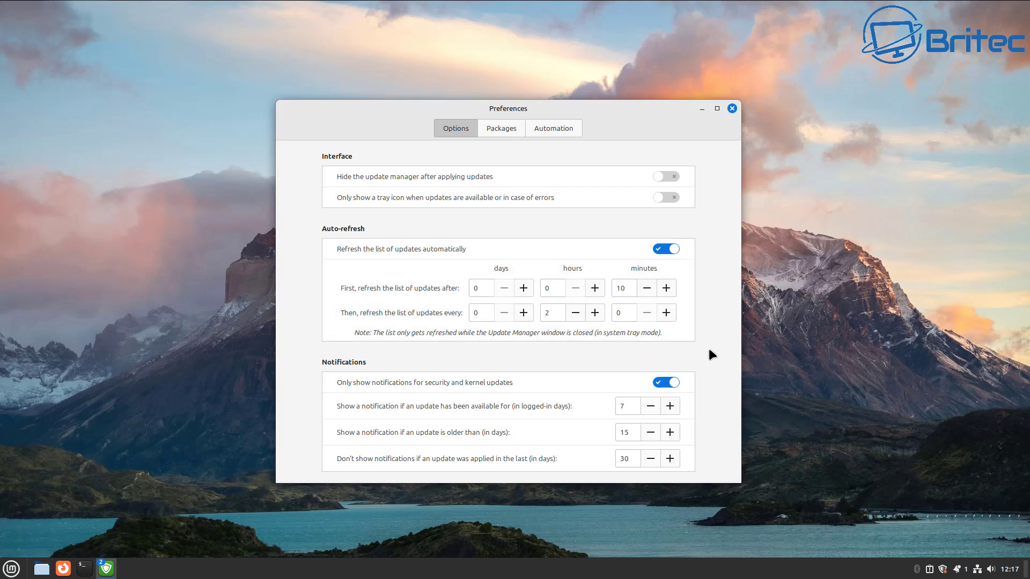
left_click(504, 129)
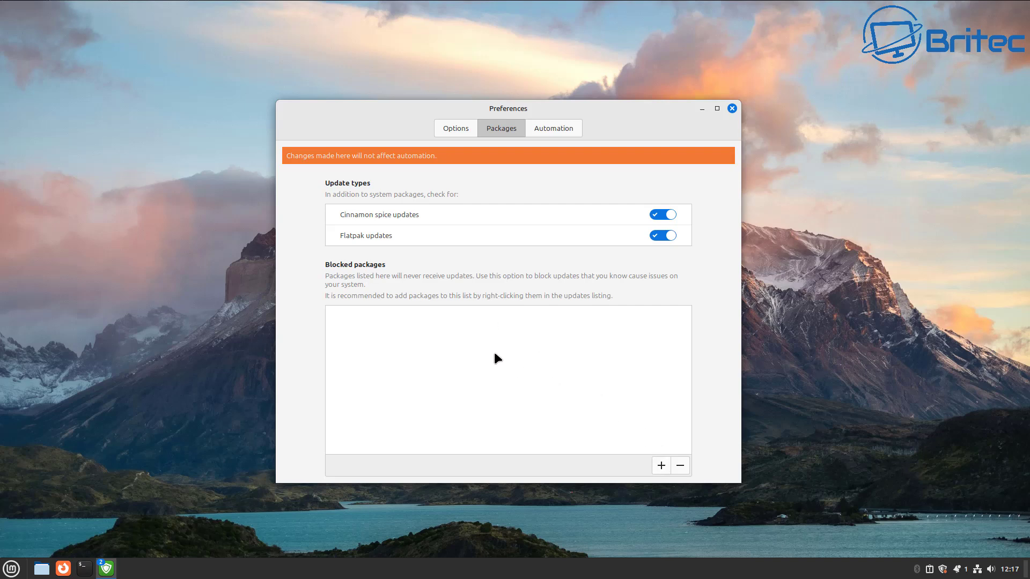
Cancel the Ignore an Update prompt, browse the Automation and Options tabs, then close Preferences
left_click(661, 466)
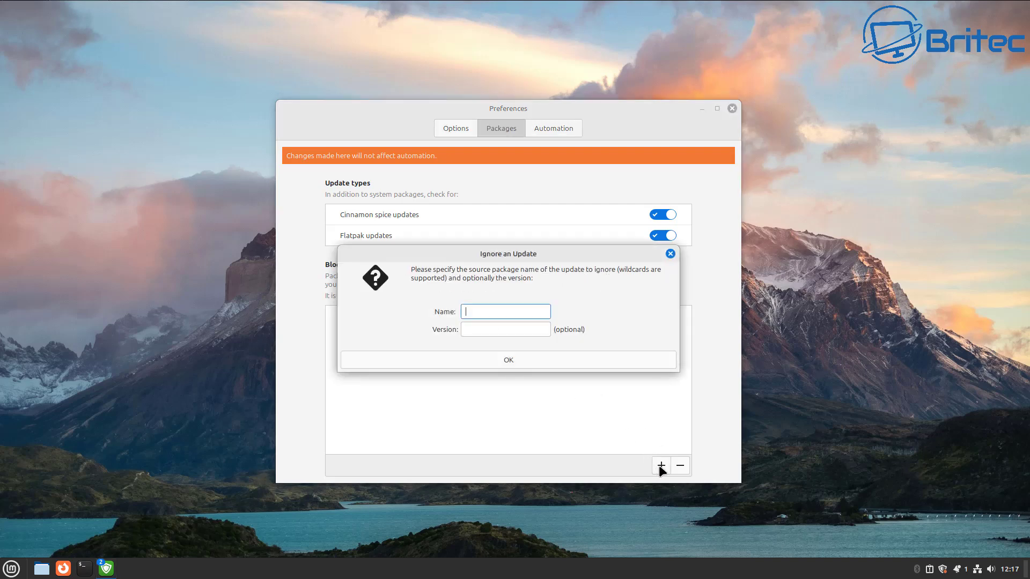
left_click(671, 254)
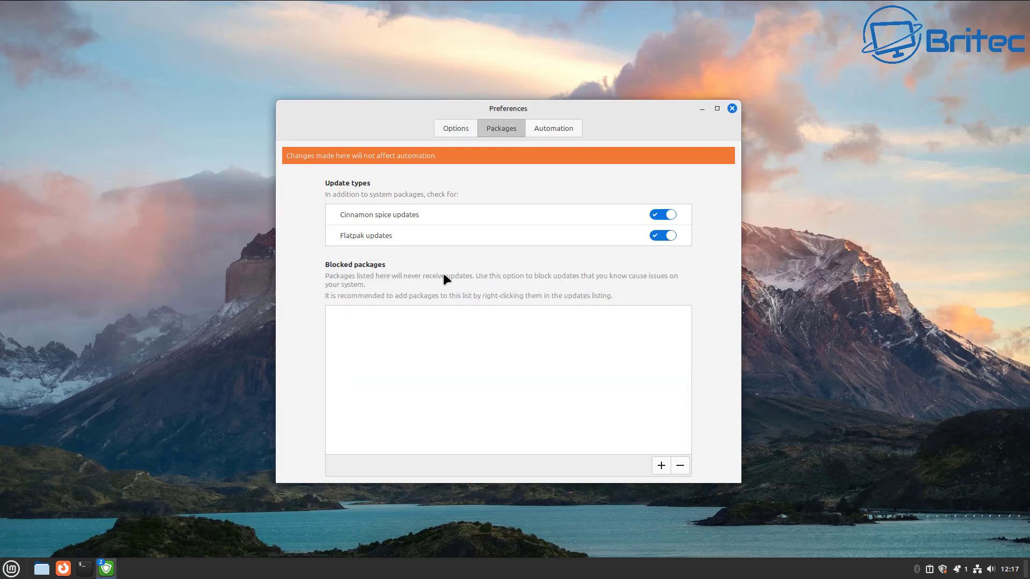
left_click(555, 126)
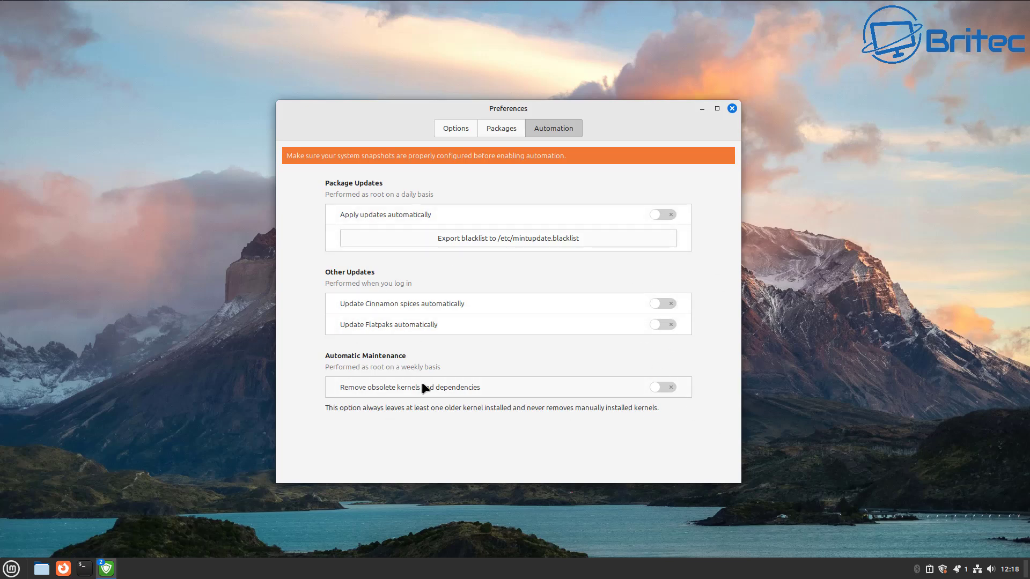
left_click(456, 130)
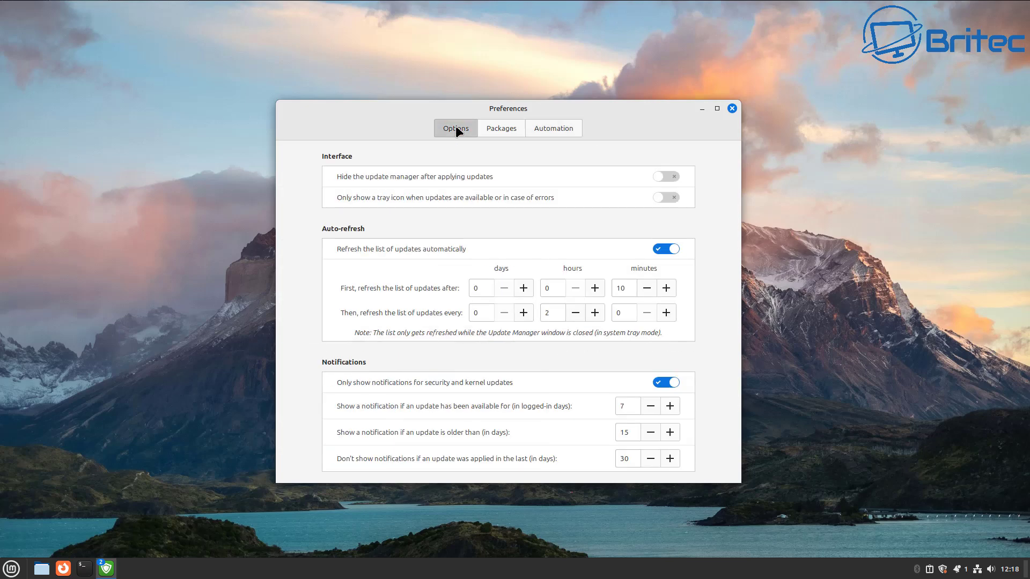
left_click(732, 109)
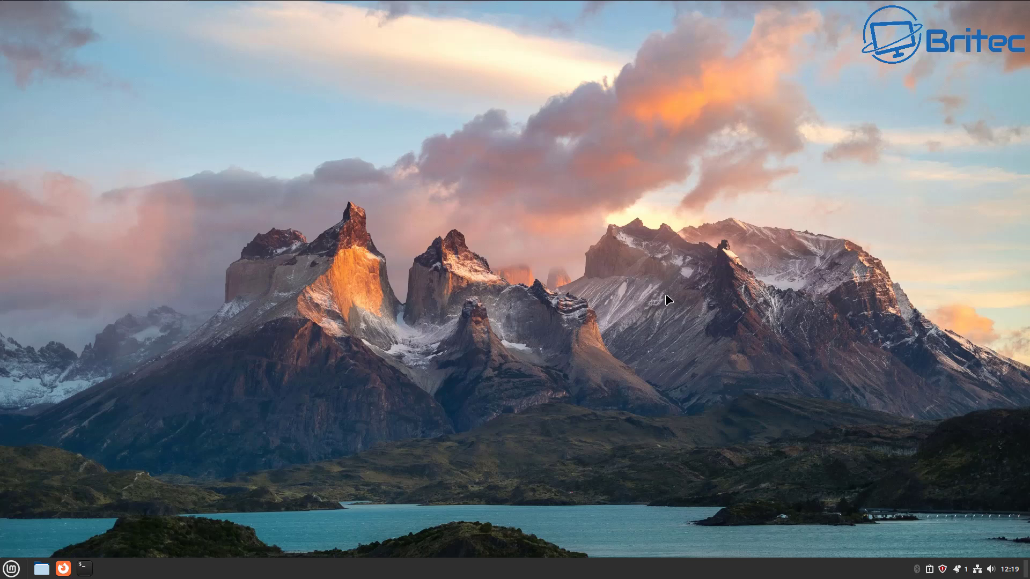
mouse_move(946, 572)
left_click(11, 568)
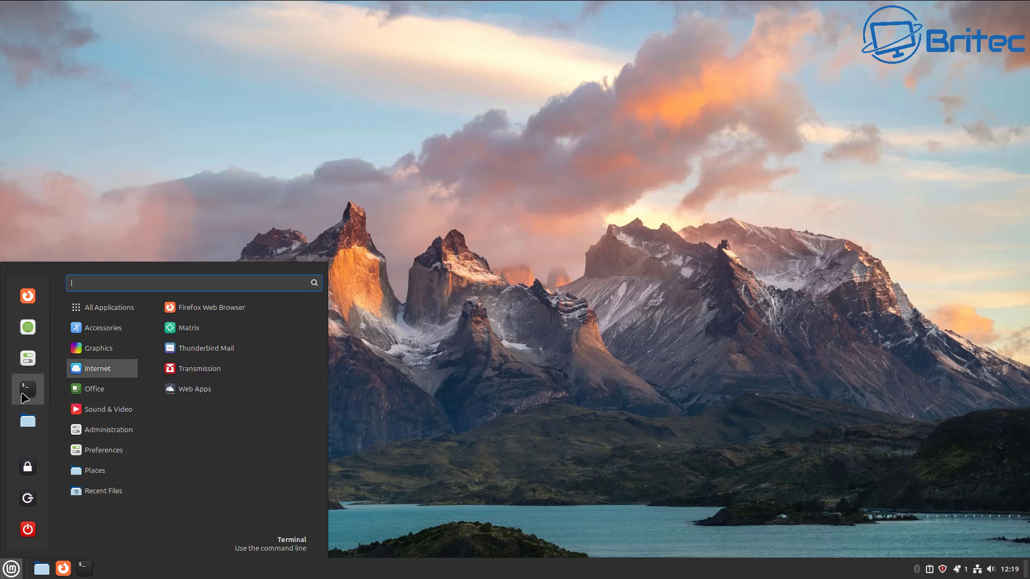
left_click(27, 328)
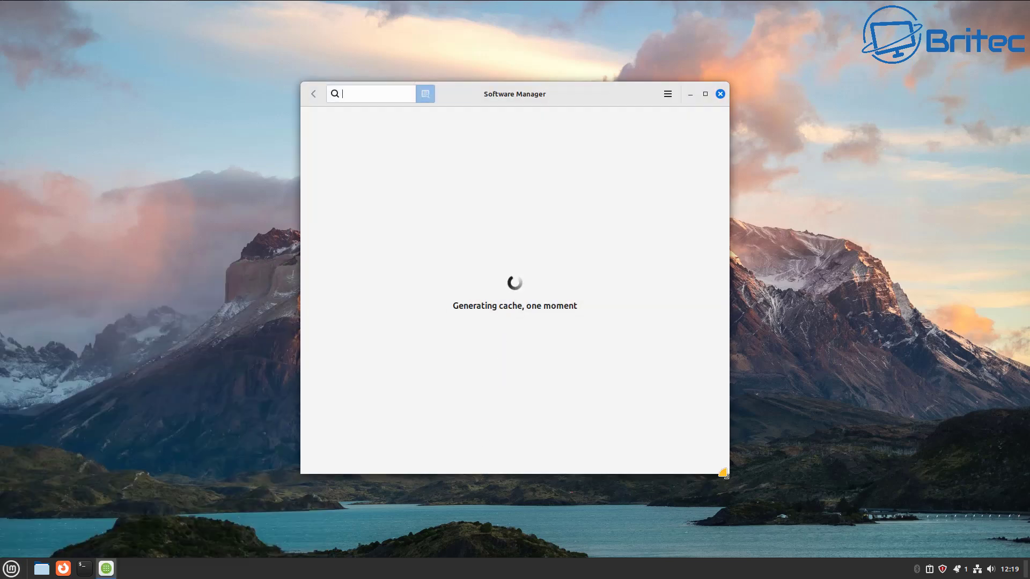
left_click_drag(723, 473, 847, 467)
left_click_drag(527, 94, 471, 94)
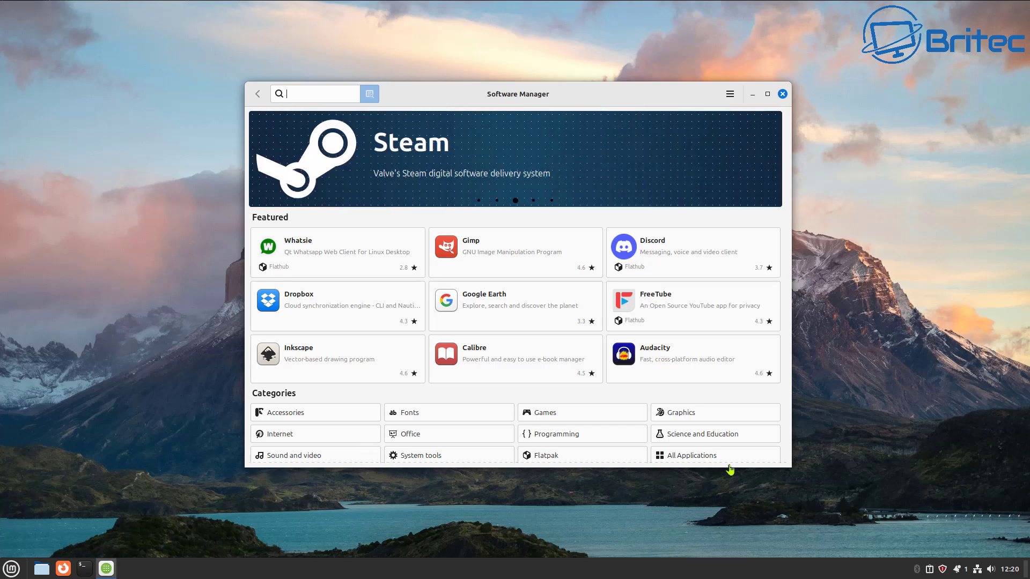
left_click(296, 434)
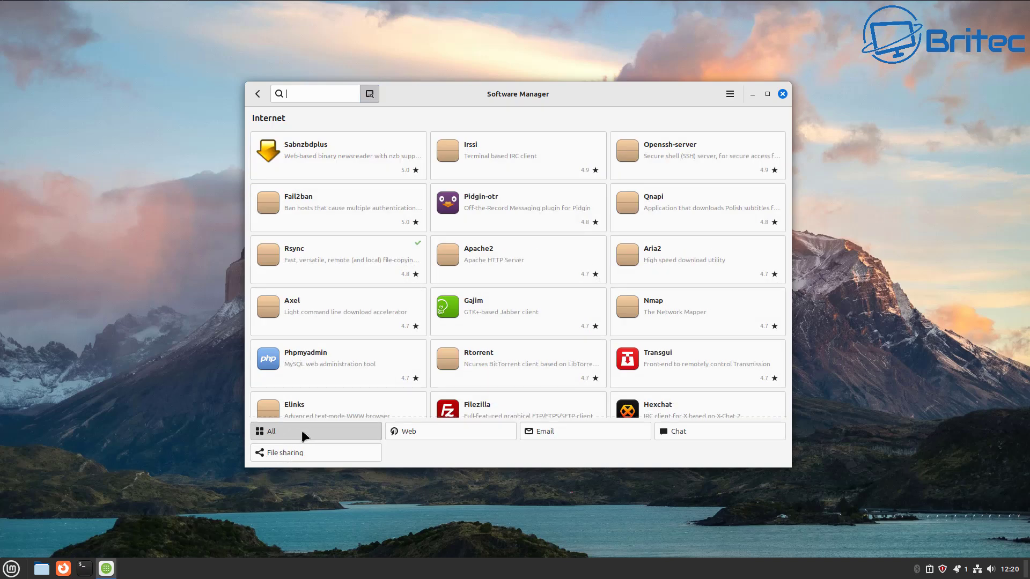
left_click(433, 432)
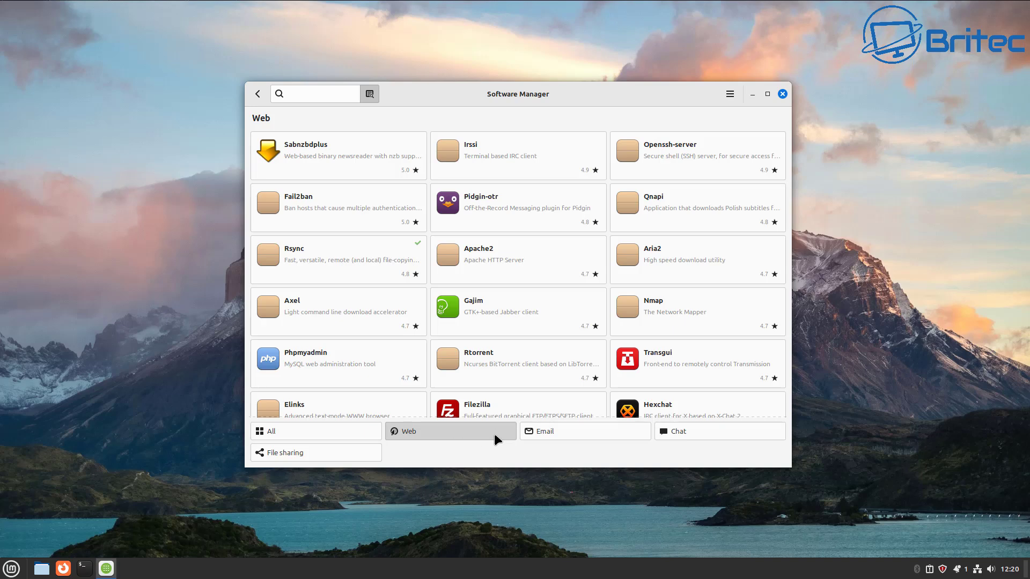
left_click(571, 430)
left_click(692, 433)
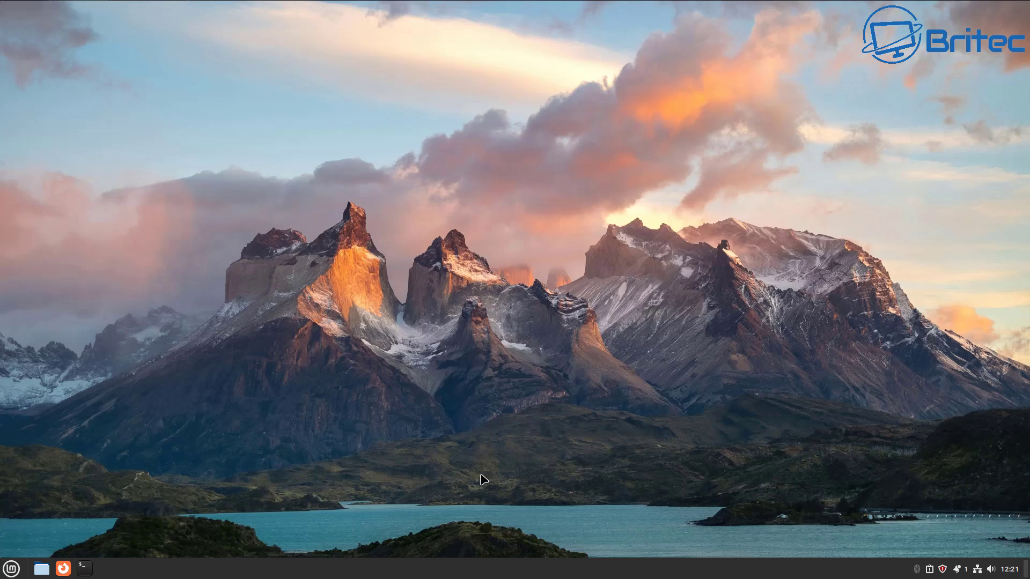
left_click(40, 569)
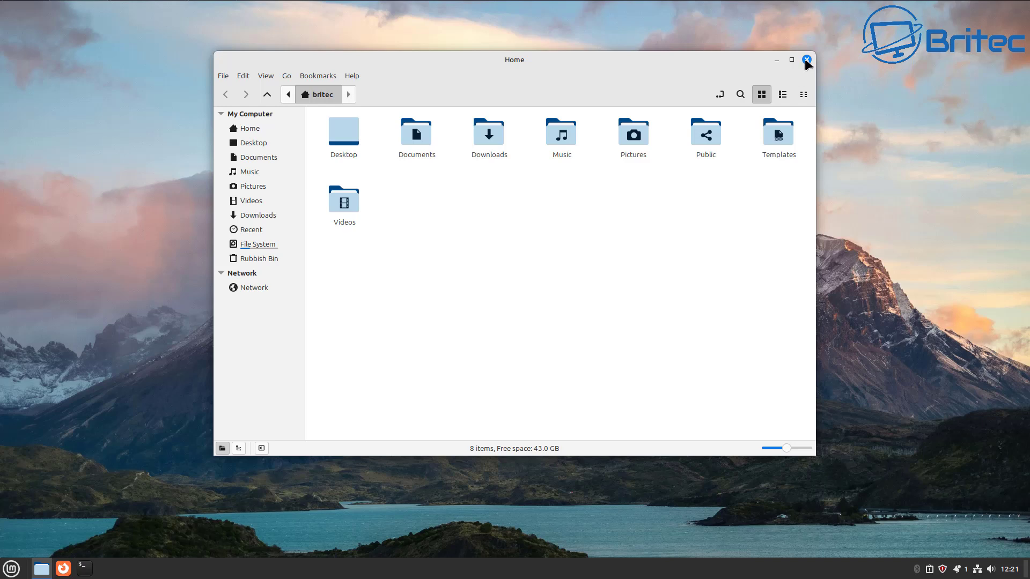
left_click(246, 172)
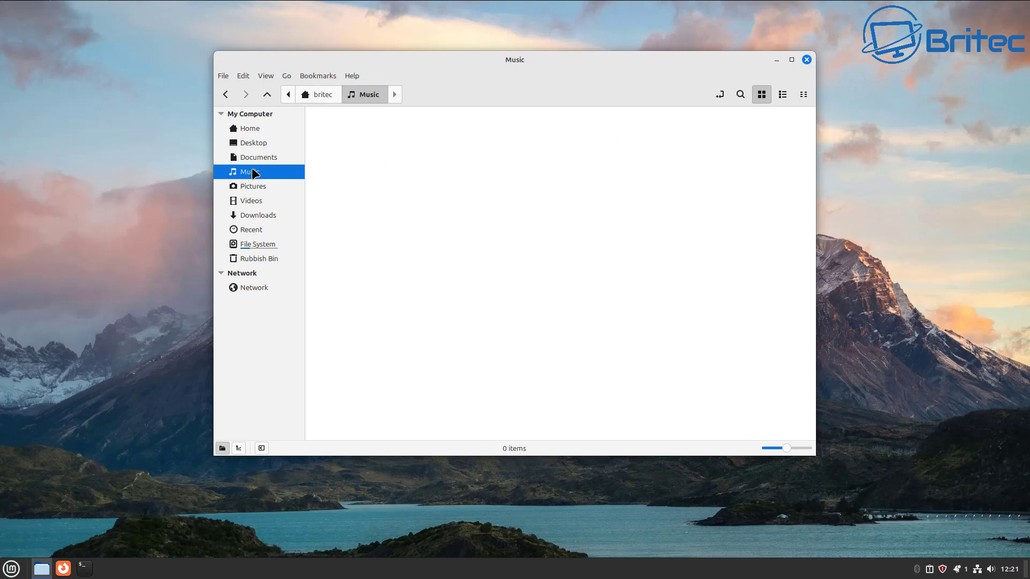
left_click(251, 147)
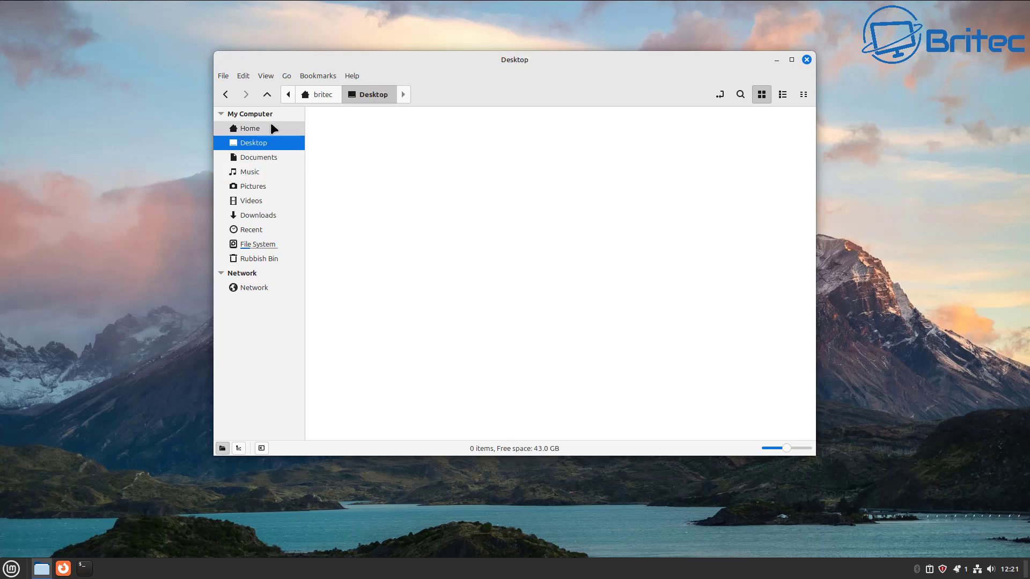
left_click(807, 60)
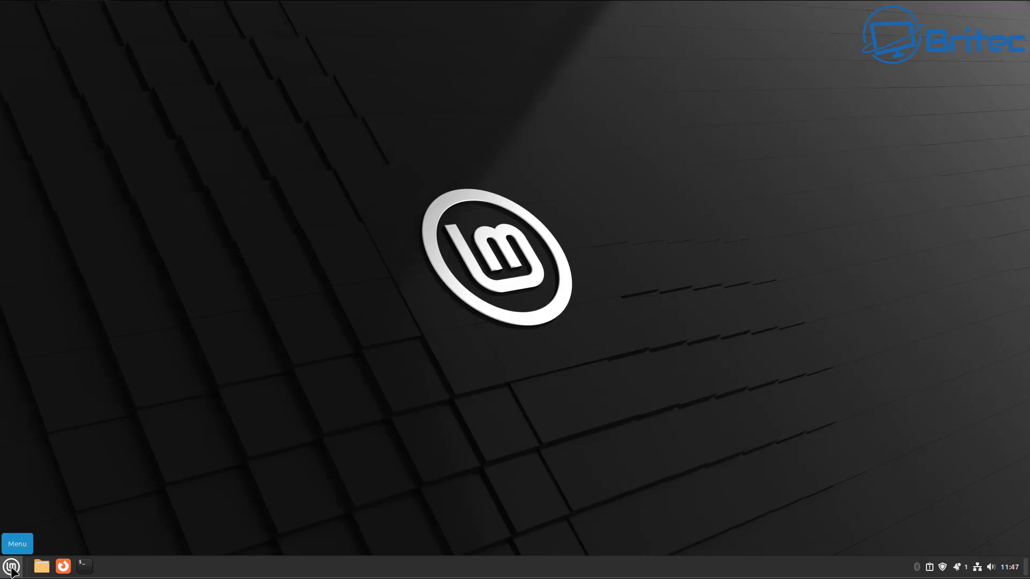
In System Settings Themes, try orange-grey, yellow-blue, green, then dark blue-grey accent colours
left_click(11, 567)
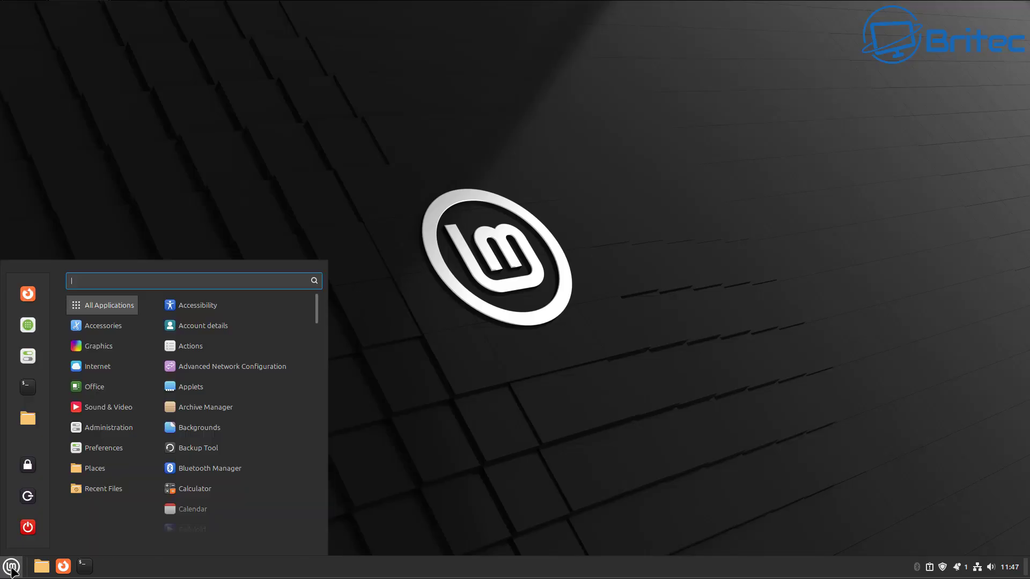
left_click(28, 356)
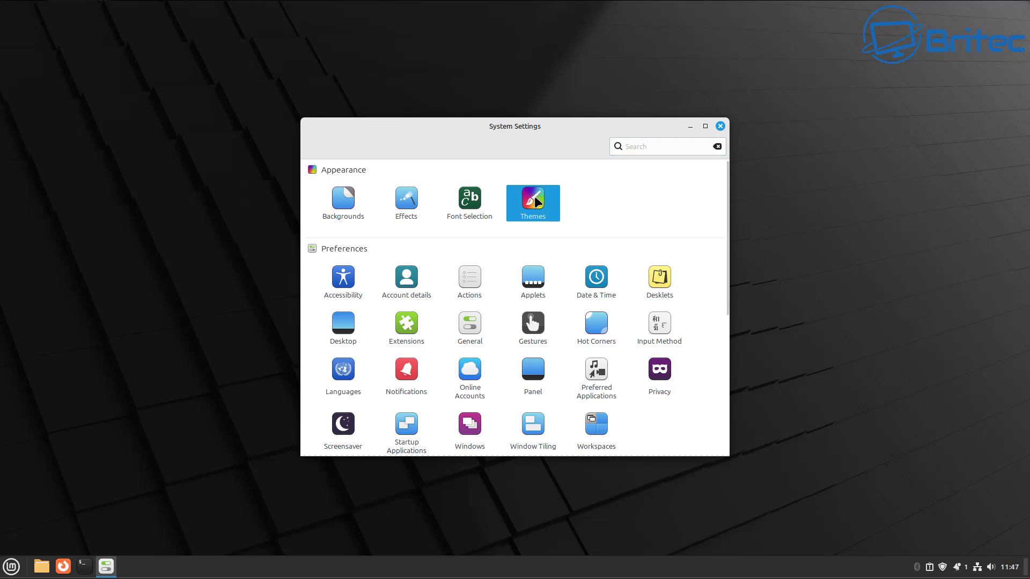
left_click(528, 212)
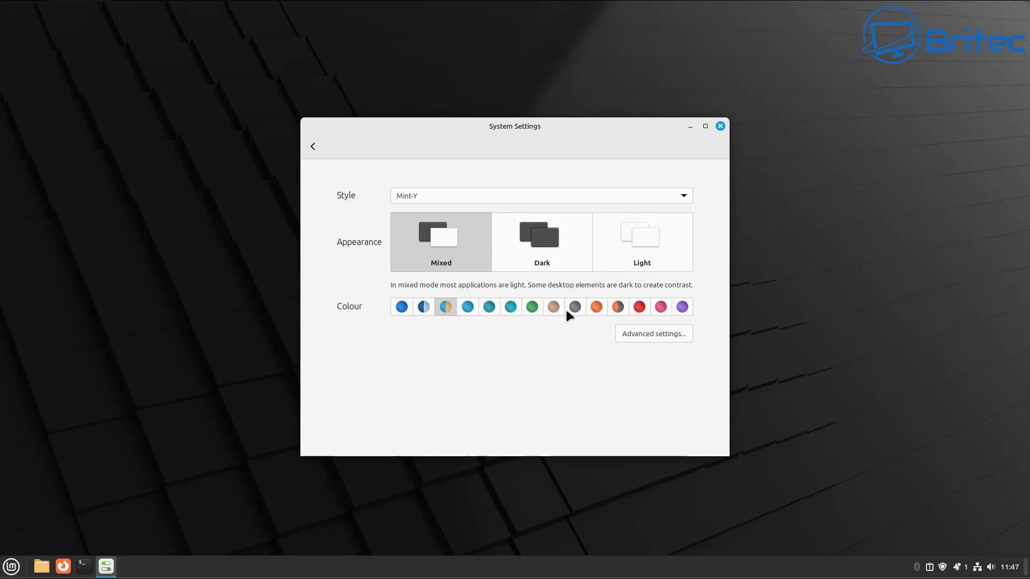
left_click(618, 305)
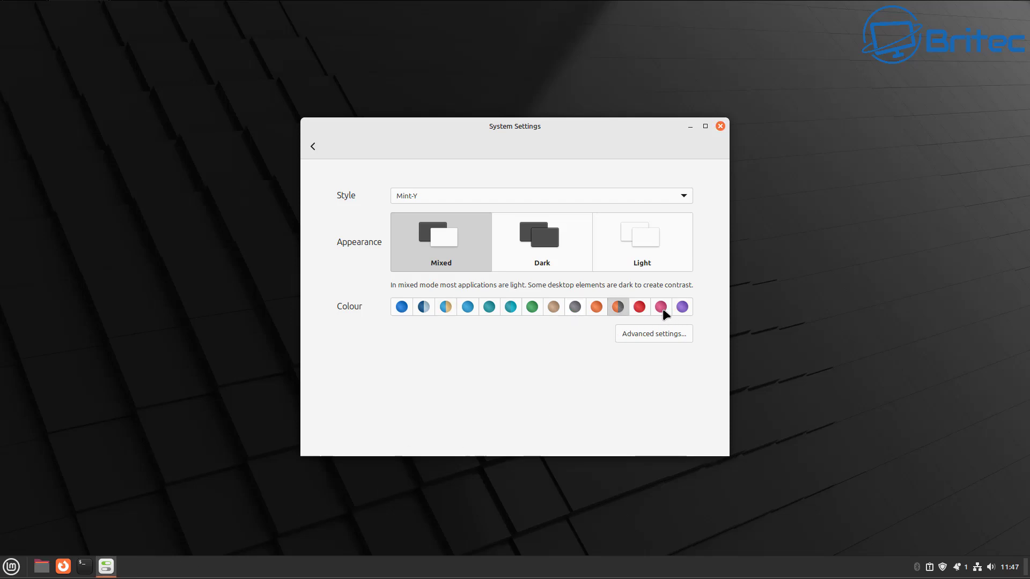
left_click(446, 307)
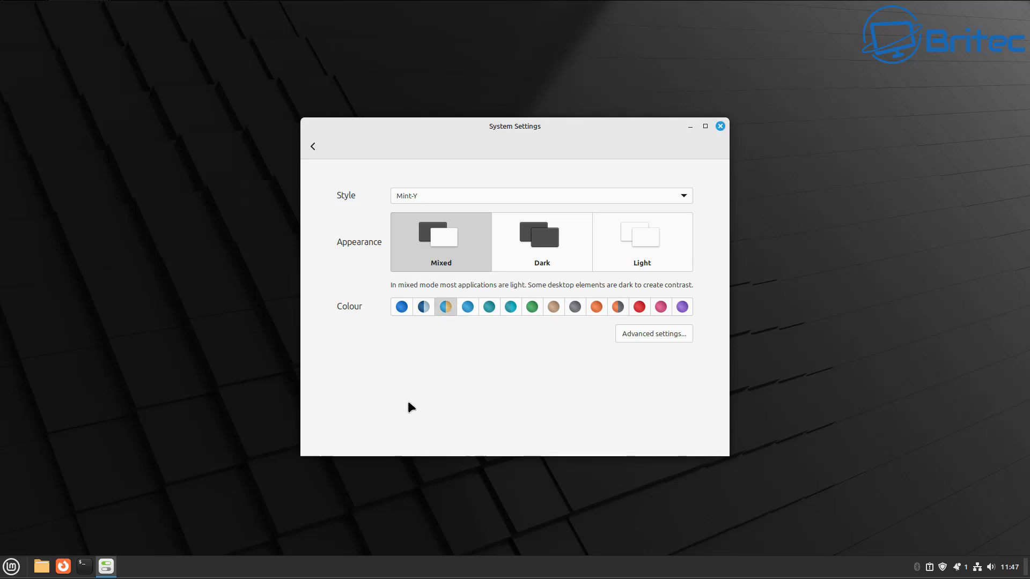
left_click(531, 313)
left_click(423, 310)
Open the advanced theme settings and look through the Add/Remove and Settings tabs
left_click(10, 567)
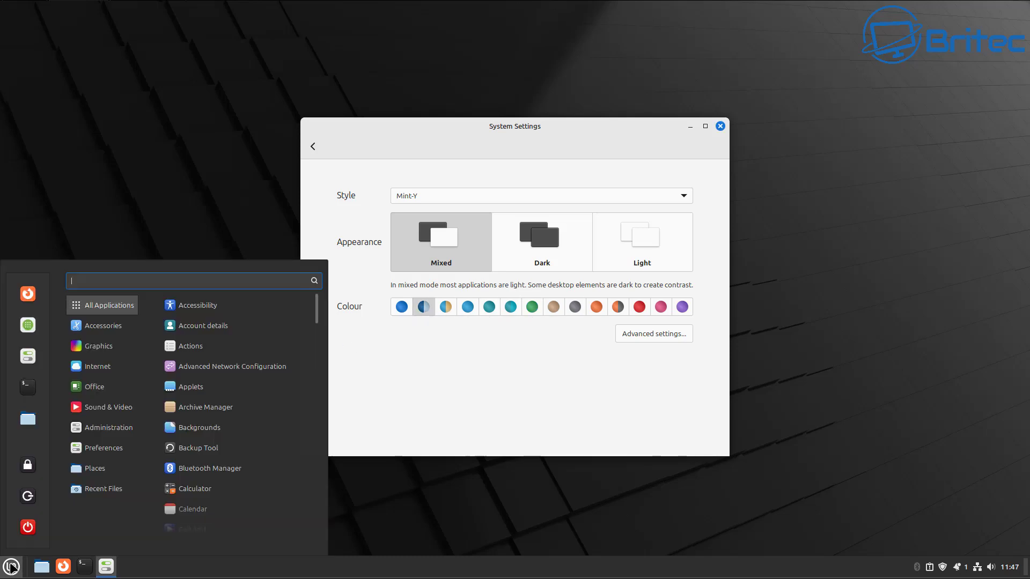
left_click(555, 419)
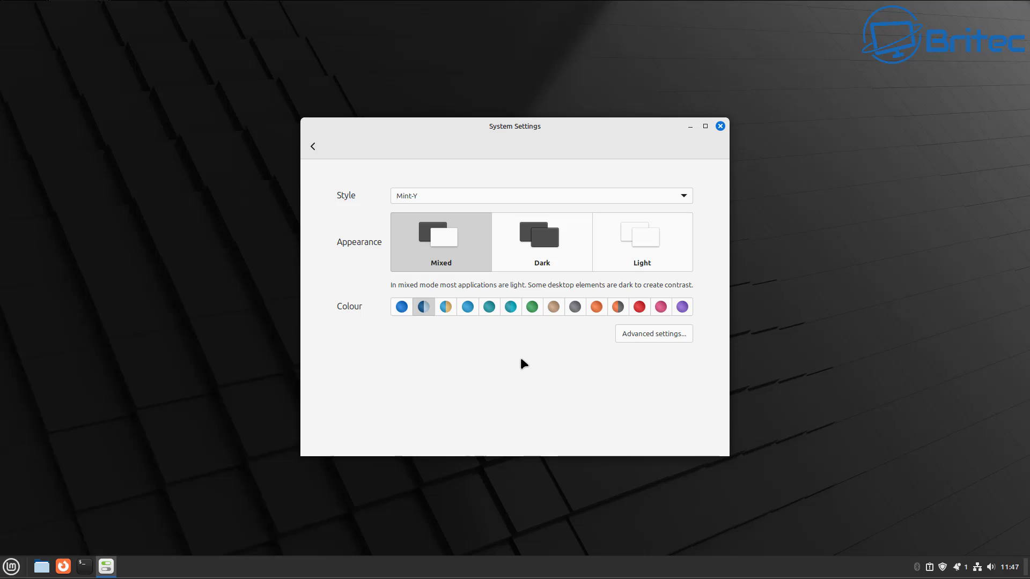
left_click(680, 201)
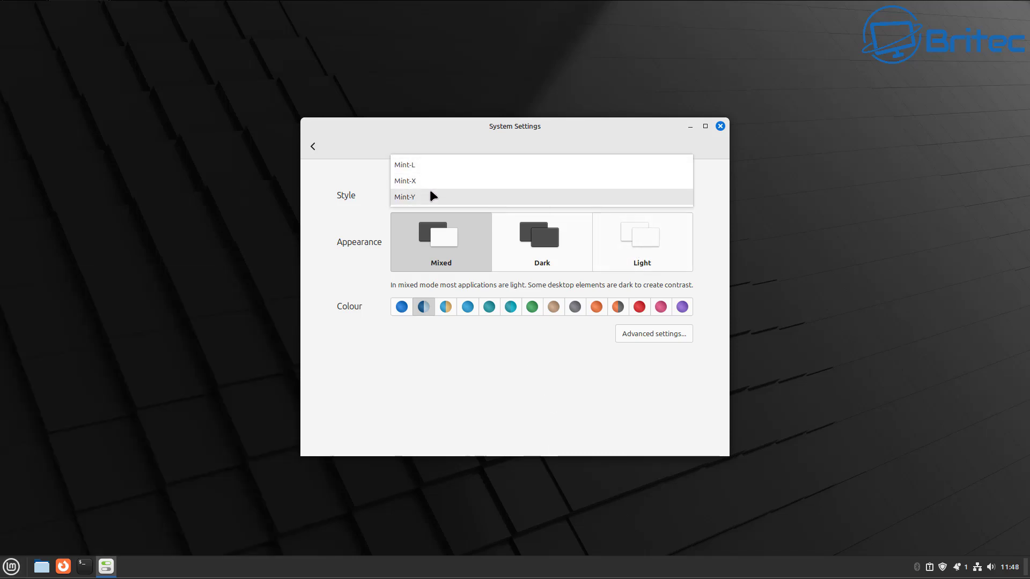
left_click(649, 333)
left_click(649, 333)
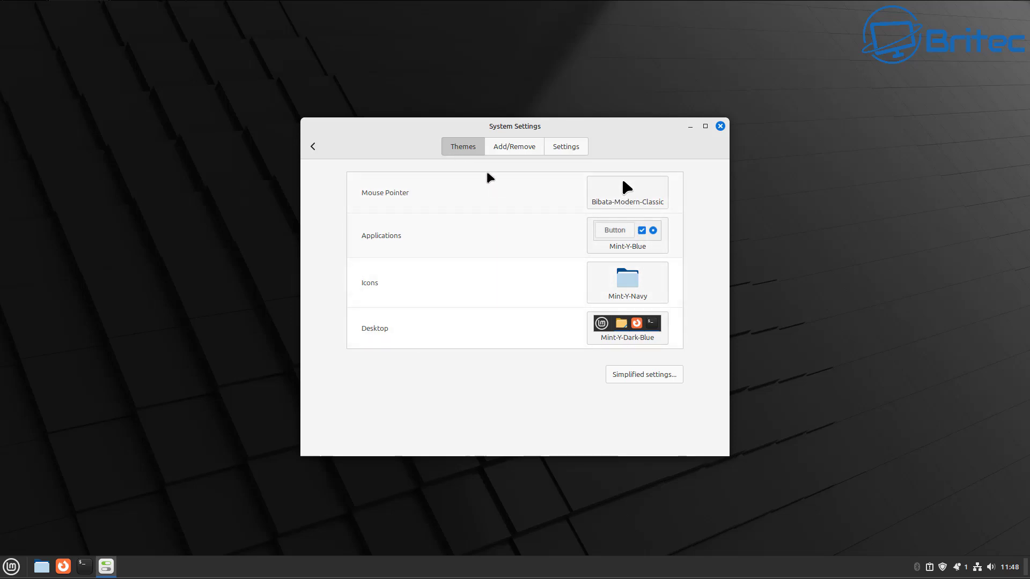
left_click(524, 147)
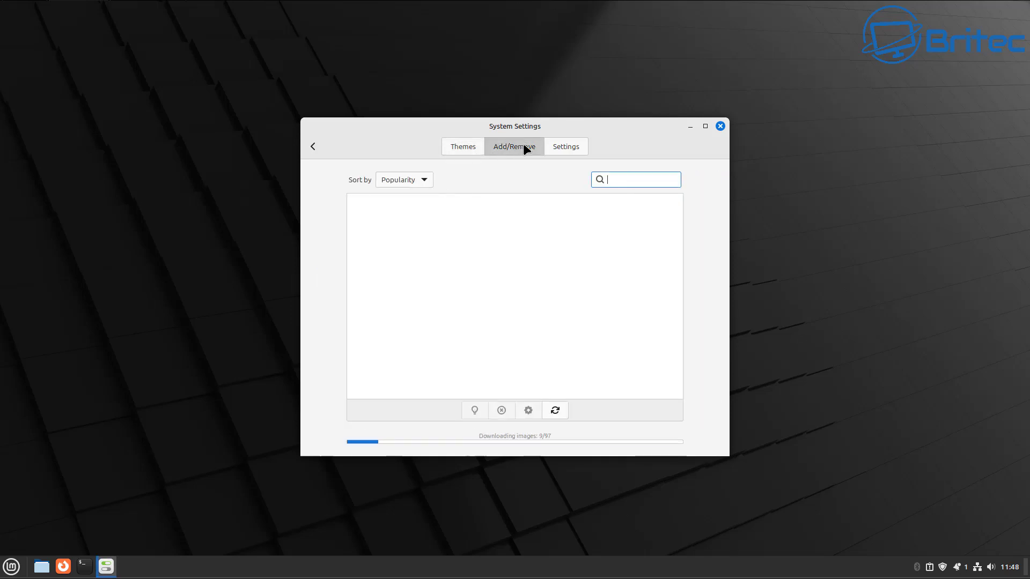
left_click(553, 144)
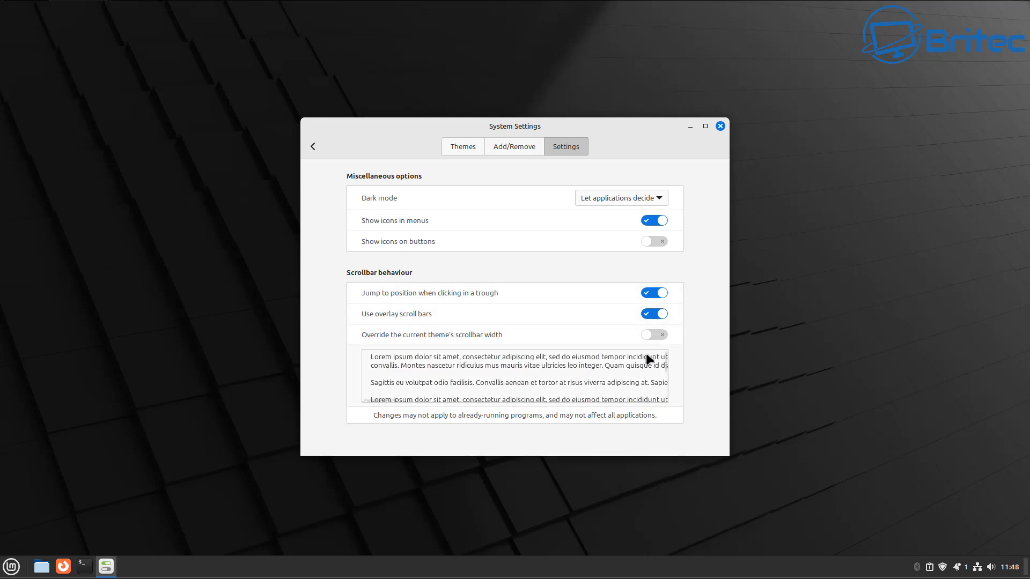
scroll(644, 354, "down", 2)
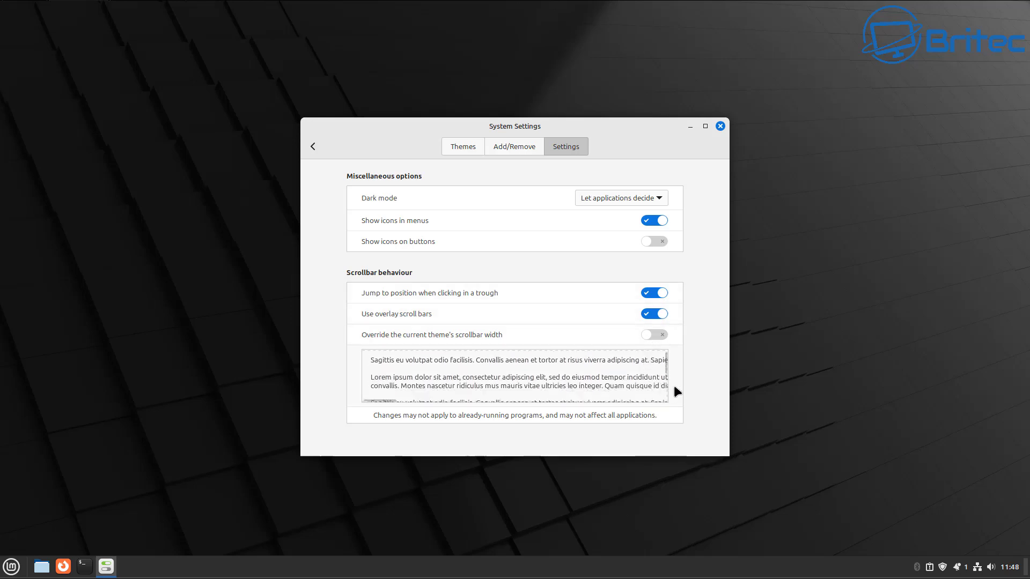
left_click(720, 126)
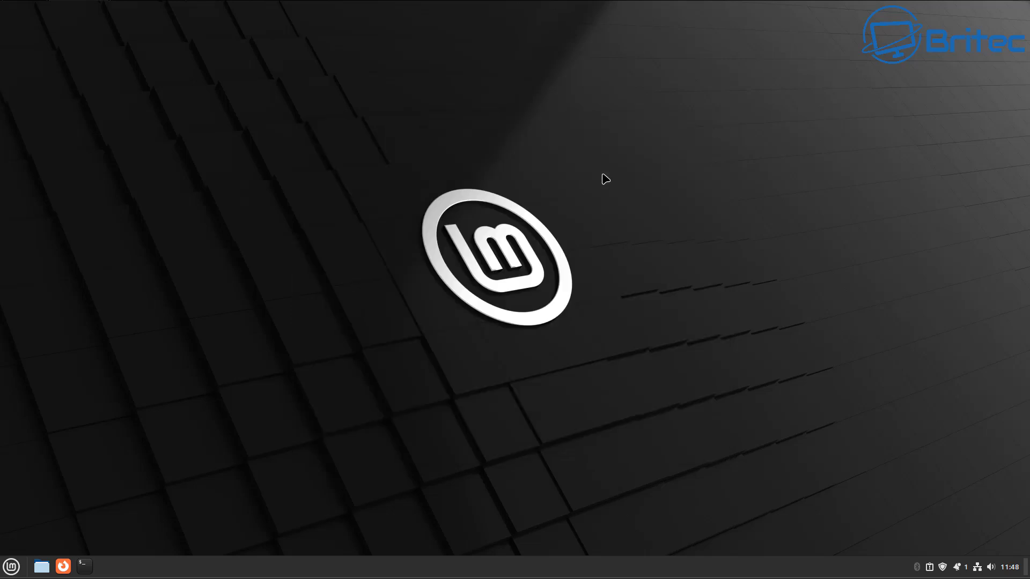
right_click(434, 231)
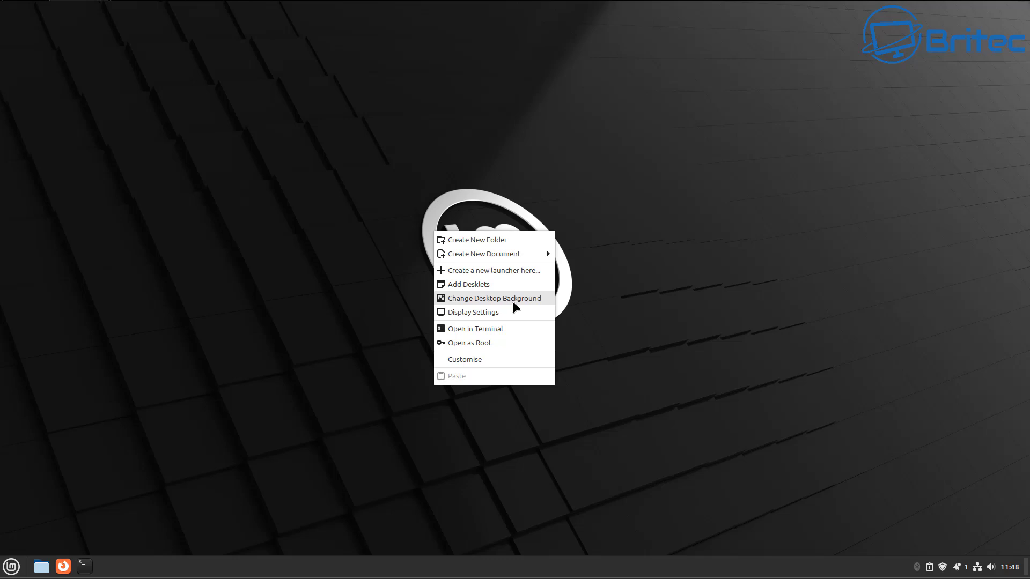
left_click(484, 359)
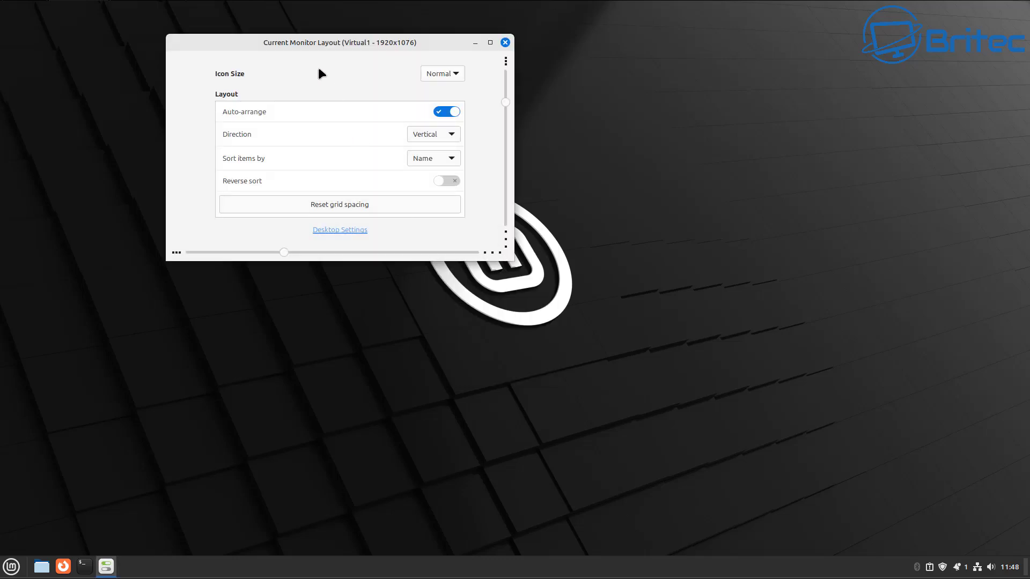
left_click_drag(313, 44, 488, 179)
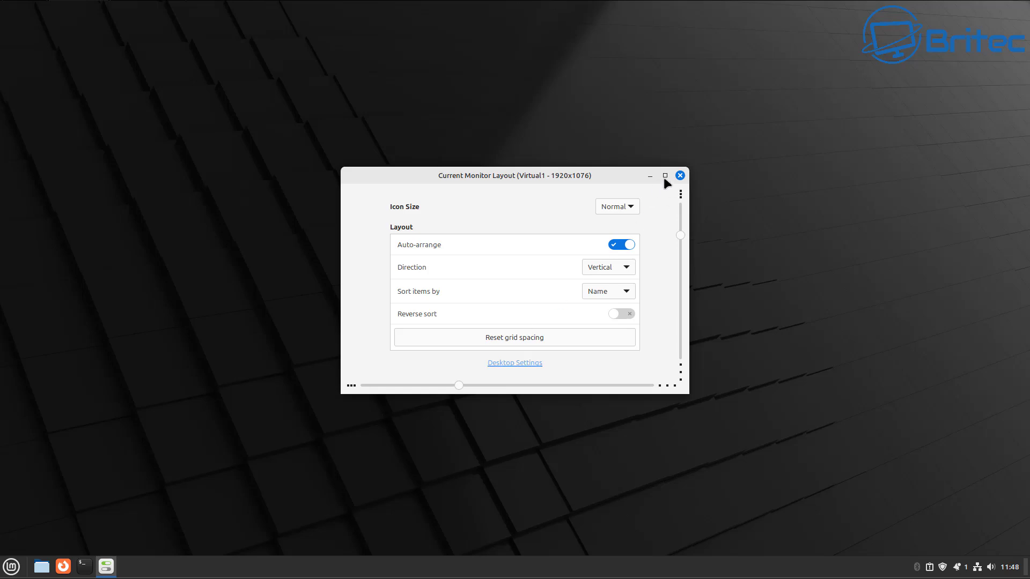
left_click(680, 175)
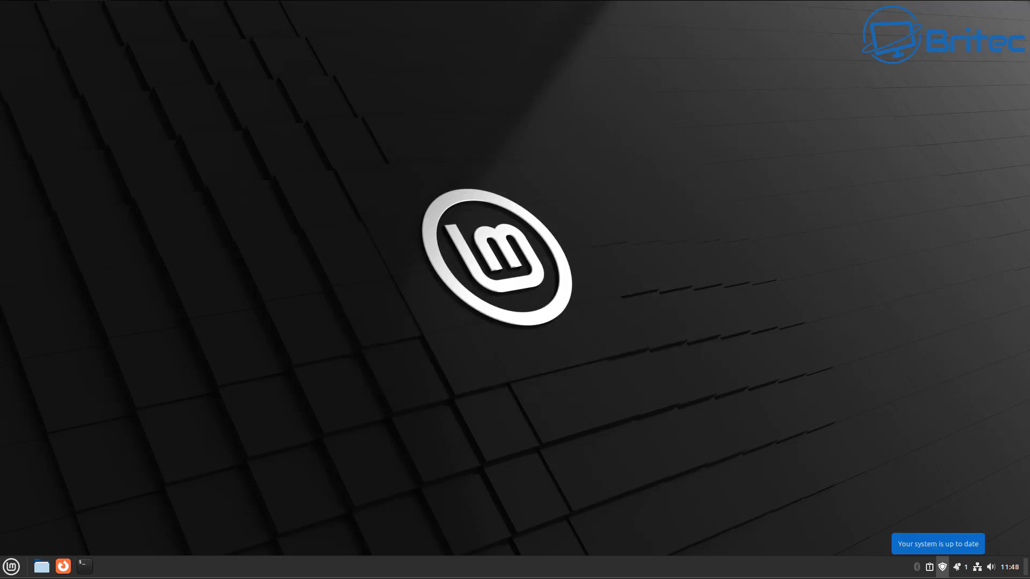
Set Torres del Paine as the desktop wallpaper in System Settings Backgrounds
left_click(11, 566)
left_click(37, 357)
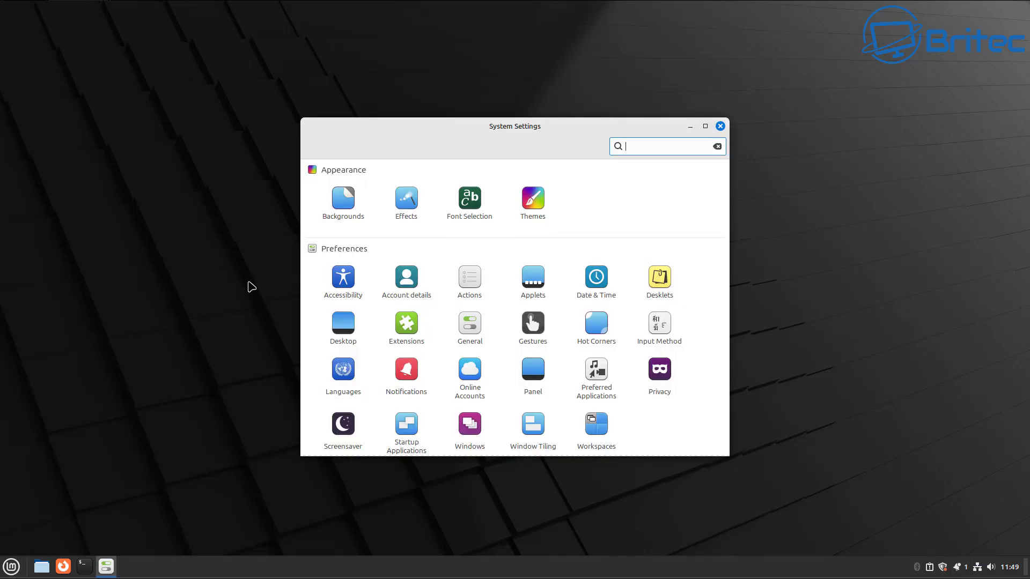
left_click(344, 201)
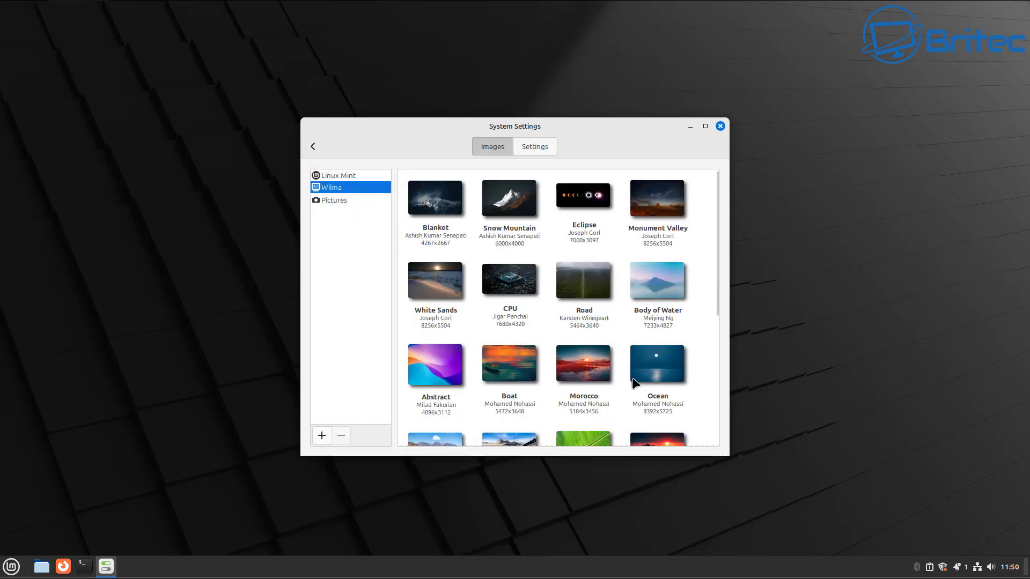
scroll(523, 387, "down", 3)
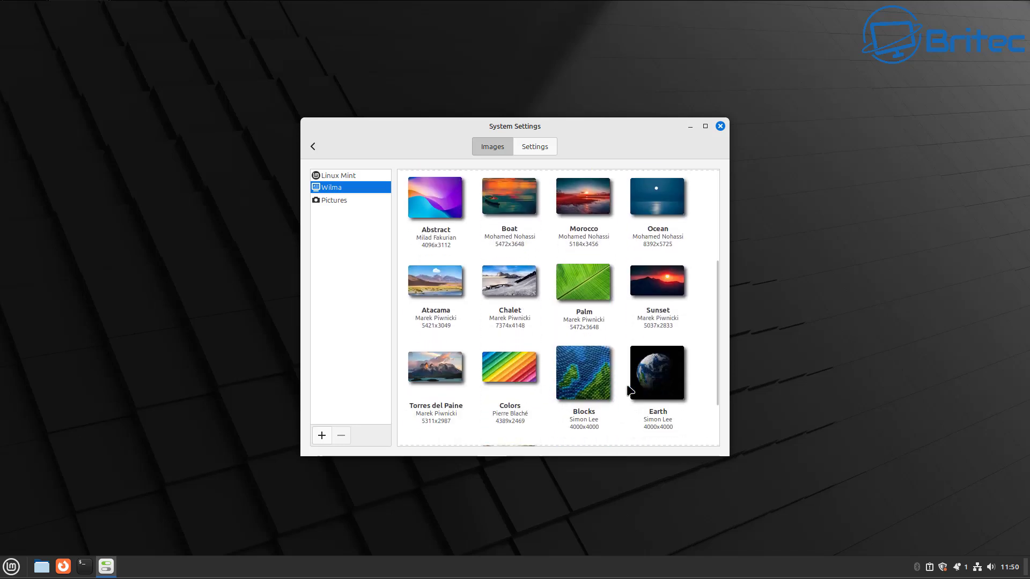
scroll(628, 387, "down", 2)
left_click(428, 304)
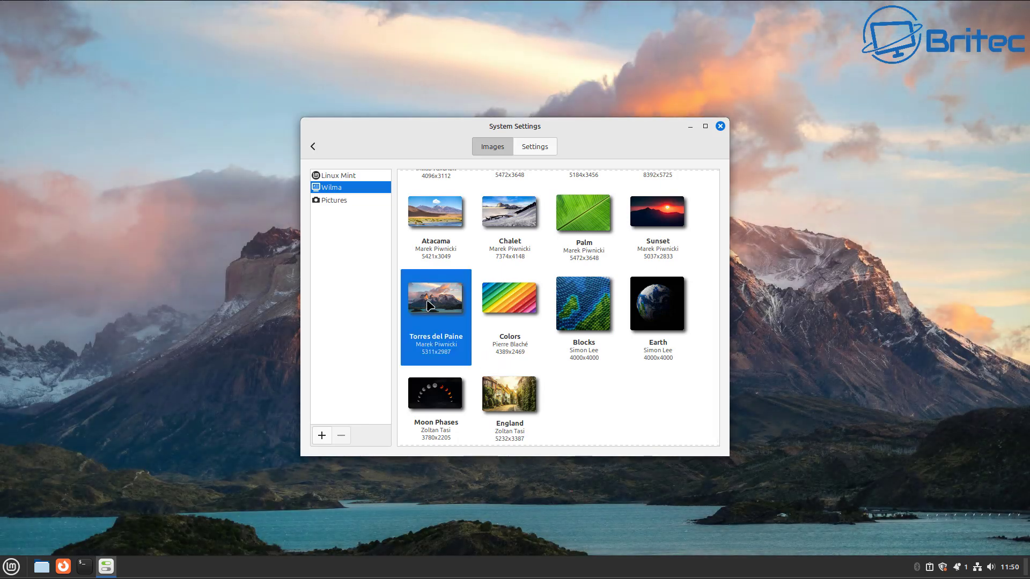
Browse the Pictures and Wilma wallpaper collections and the background display settings
left_click(337, 203)
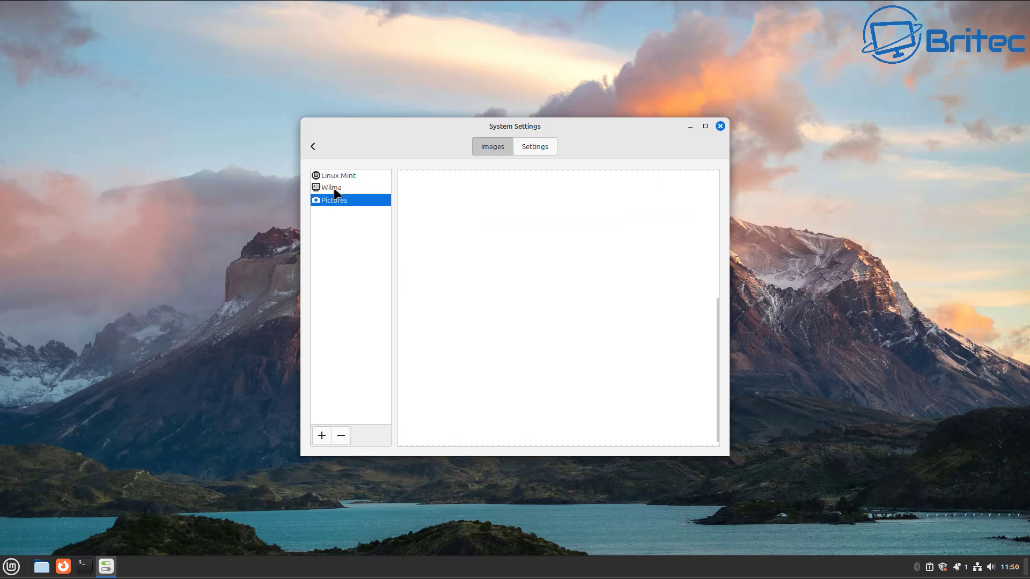
left_click(333, 187)
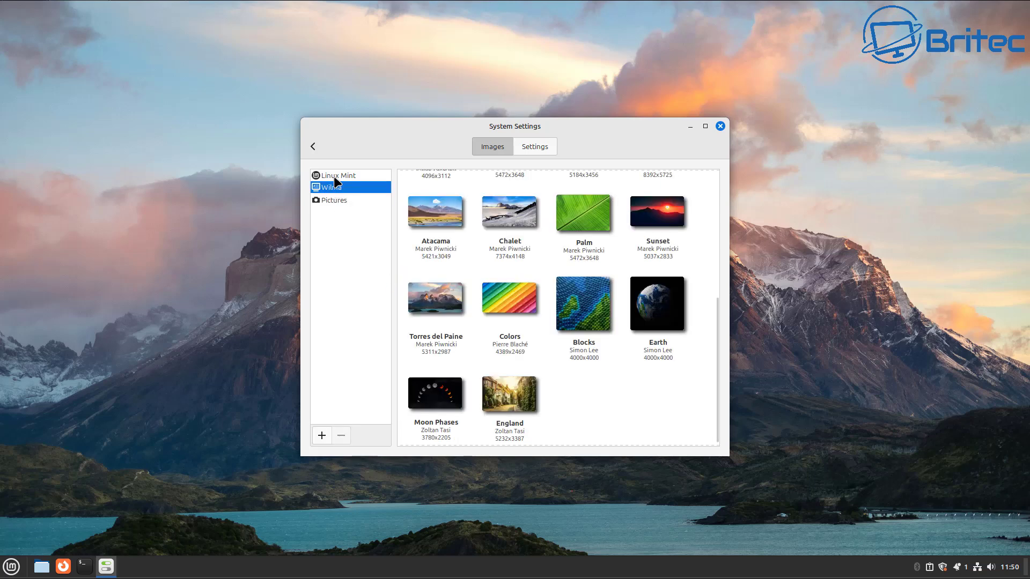
left_click(539, 149)
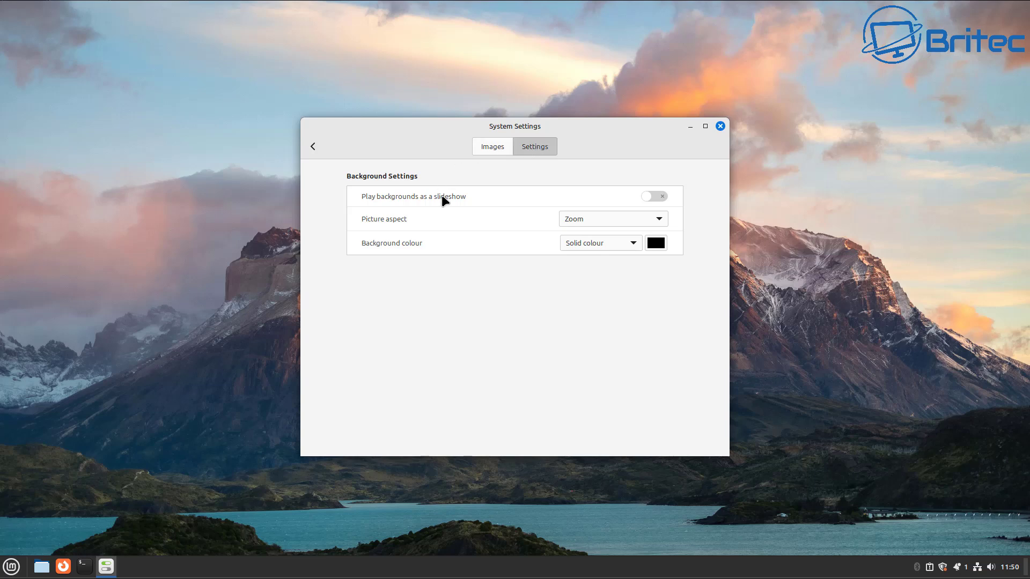
left_click(486, 145)
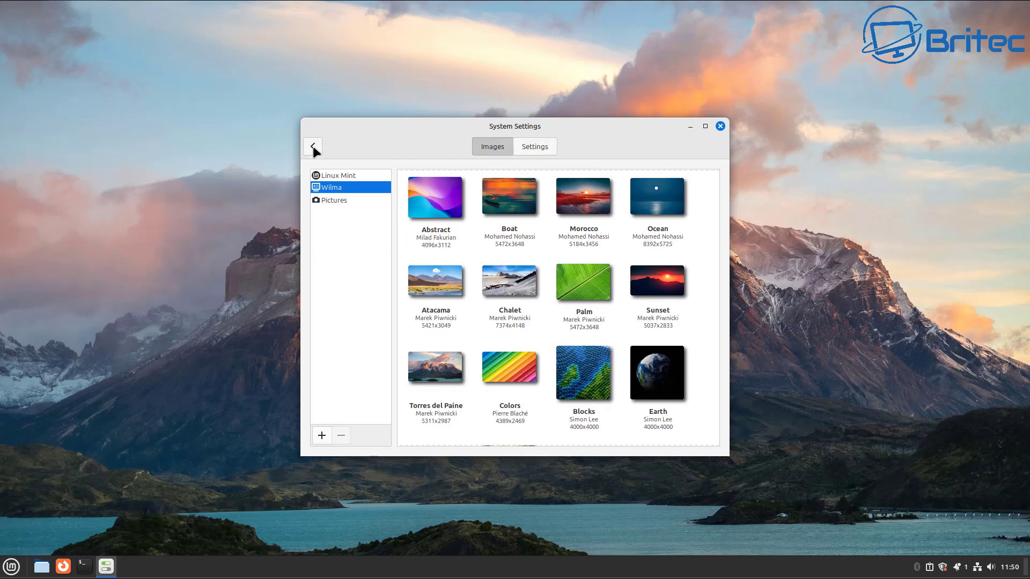
left_click(313, 146)
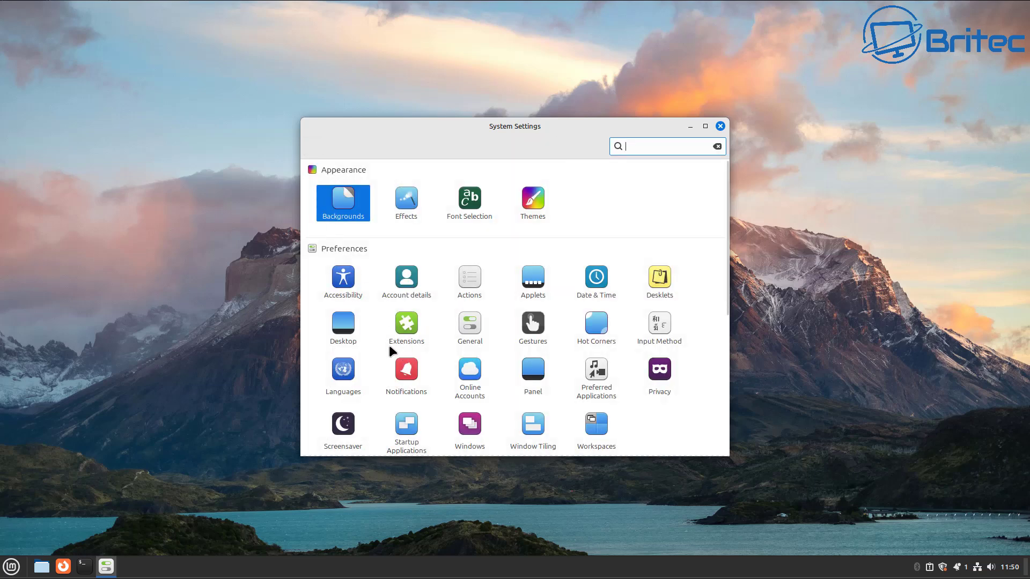
Review the desktop Effects settings, then close System Settings
left_click(406, 202)
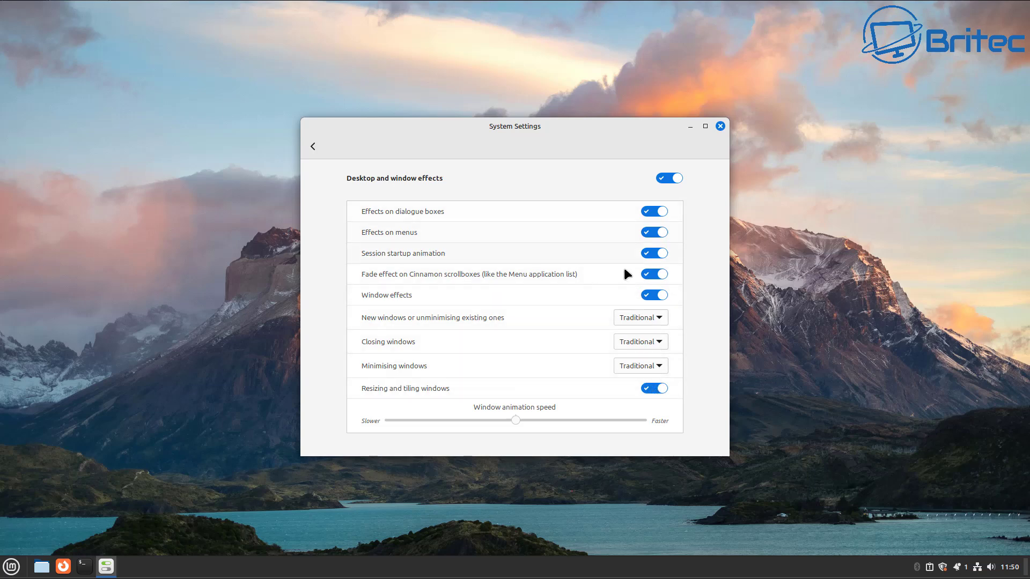
left_click(312, 147)
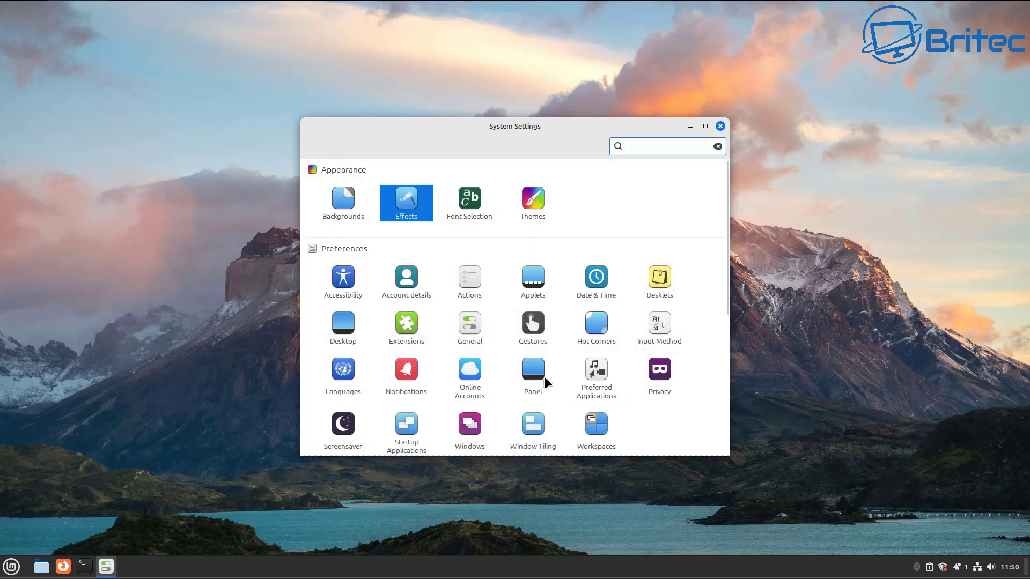
scroll(544, 378, "down", 1)
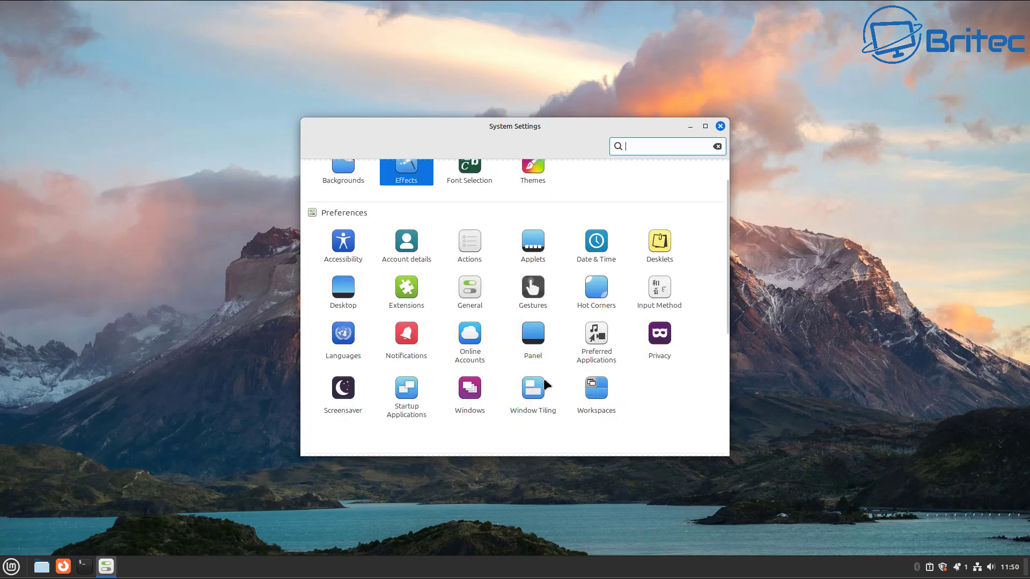
left_click(721, 127)
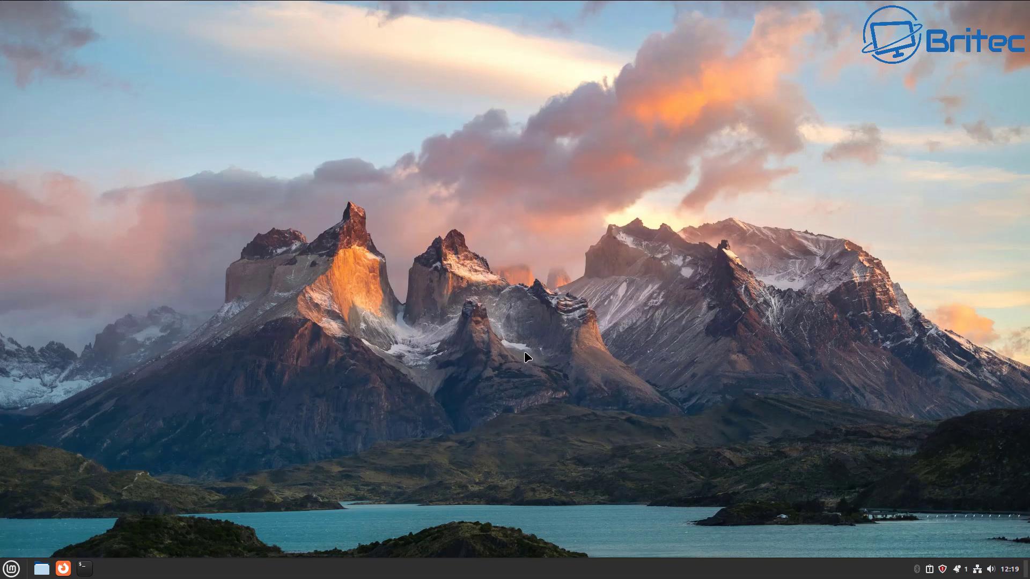